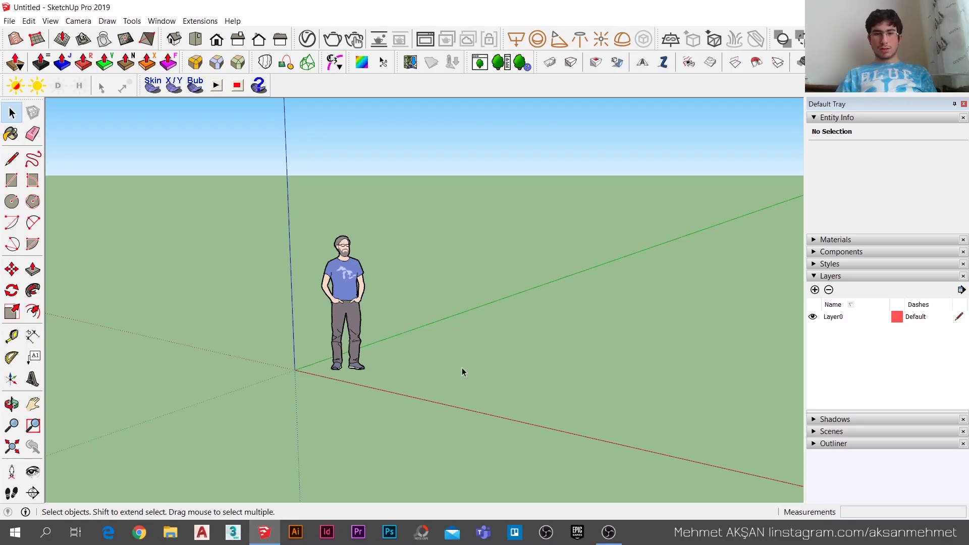
Draw a floor rectangle beside the figure and push it up about 19 cm into a slab.
{"action": "key", "text": "r"}
{"action": "left_click", "coordinate": [439, 383]}
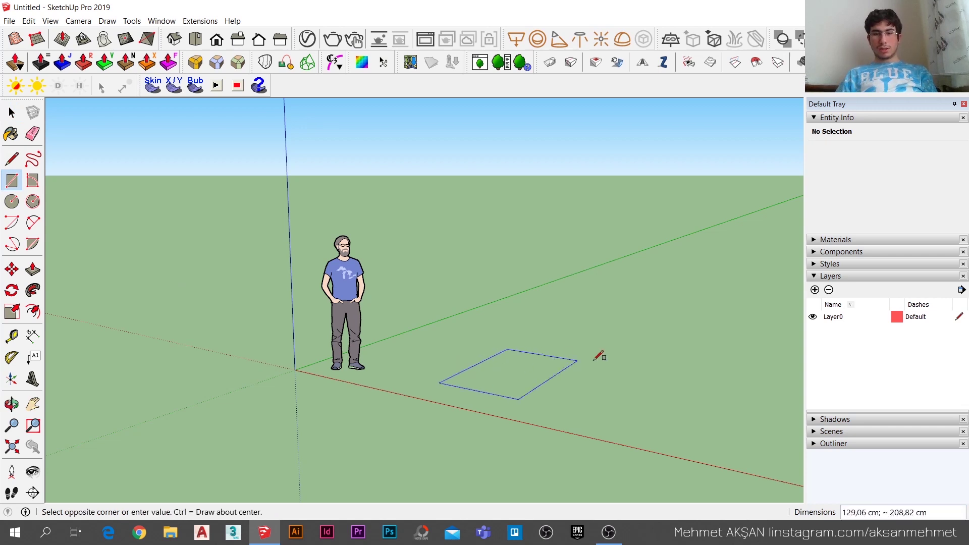
{"action": "left_click", "coordinate": [705, 311]}
{"action": "scroll", "coordinate": [271, 344], "scroll_direction": "down", "scroll_amount": 2}
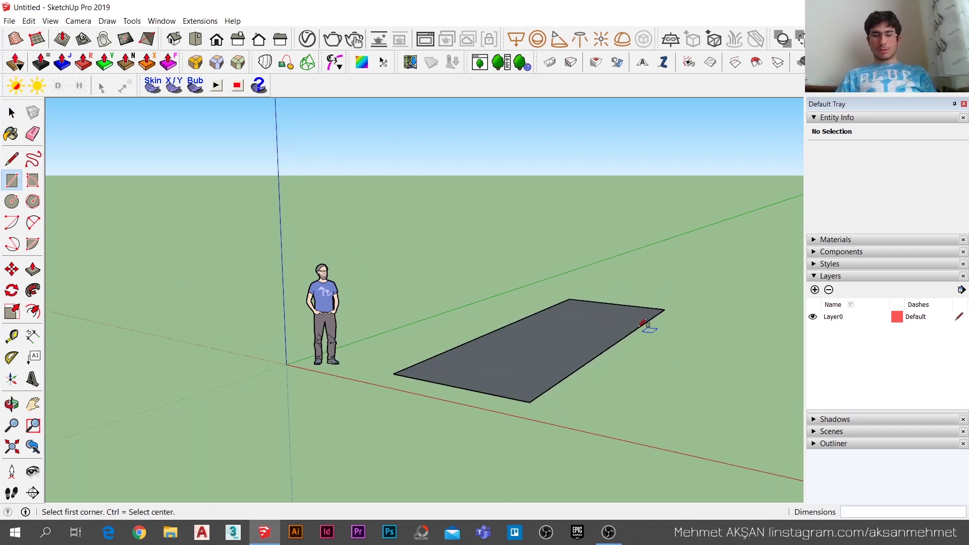
{"action": "key", "text": "p"}
{"action": "left_click", "coordinate": [604, 313]}
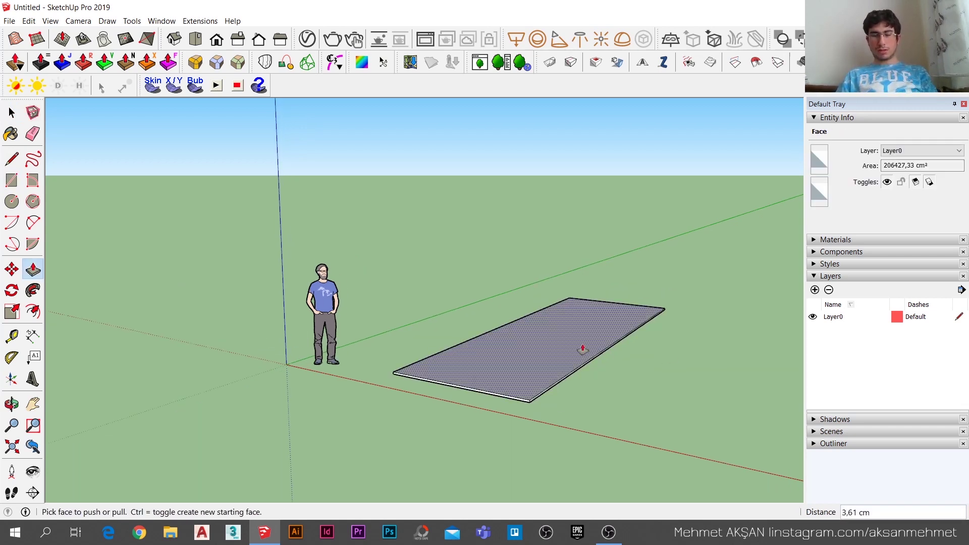
{"action": "left_click_drag", "start_coordinate": [582, 357], "coordinate": [561, 350]}
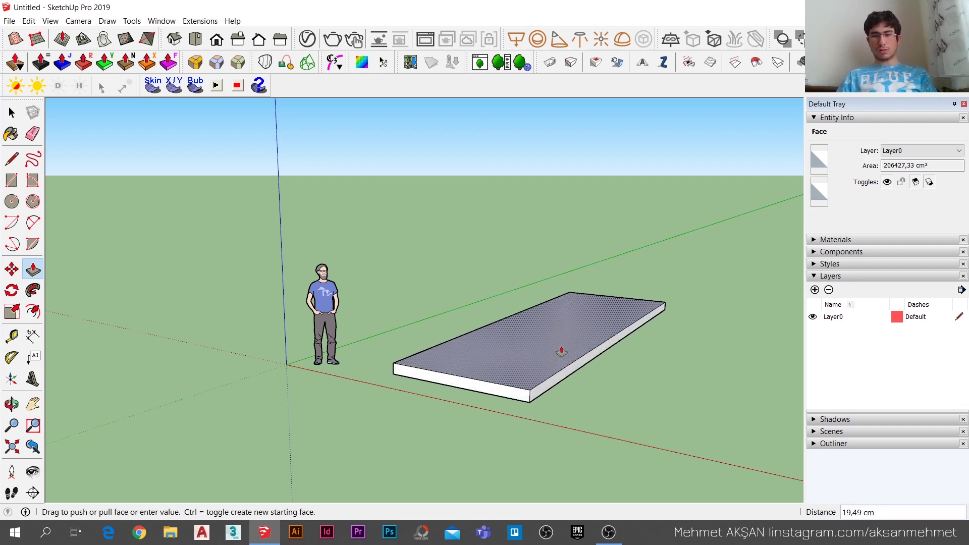
{"action": "key", "text": "space"}
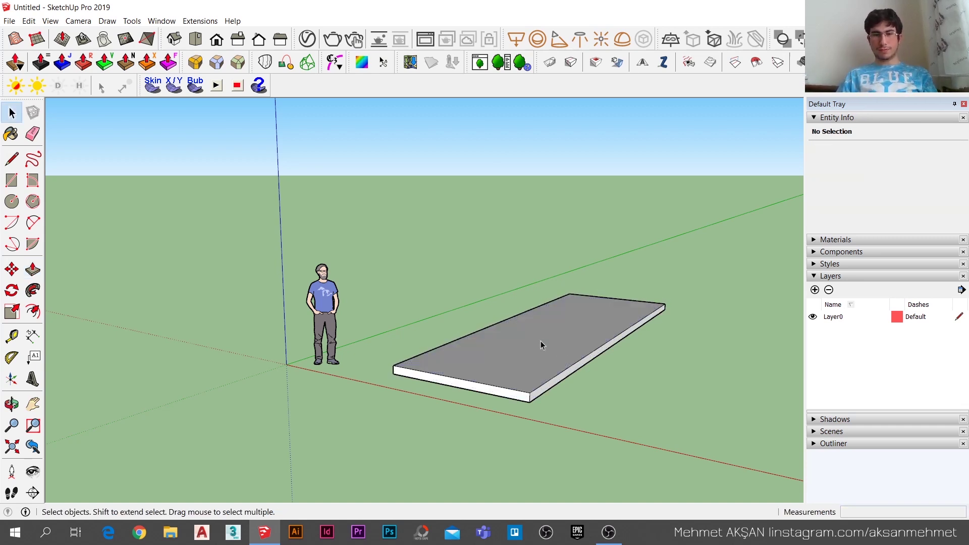
Select the entire slab and make it a single group.
{"action": "left_click", "coordinate": [504, 329]}
{"action": "triple_click", "coordinate": [505, 329]}
{"action": "right_click", "coordinate": [504, 329]}
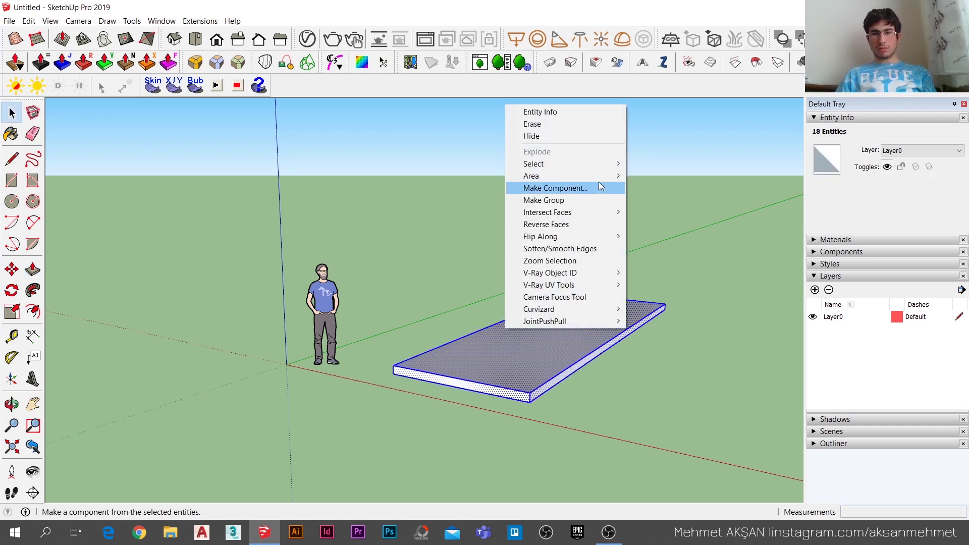
{"action": "left_click", "coordinate": [585, 203]}
Draw a rectangle over the slab's top face.
{"action": "key", "text": "r"}
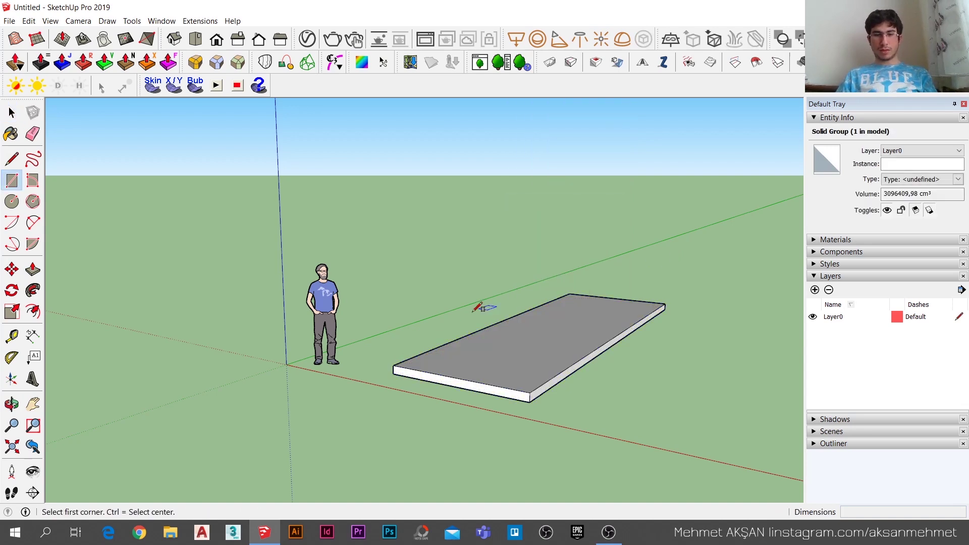
{"action": "left_click", "coordinate": [394, 365]}
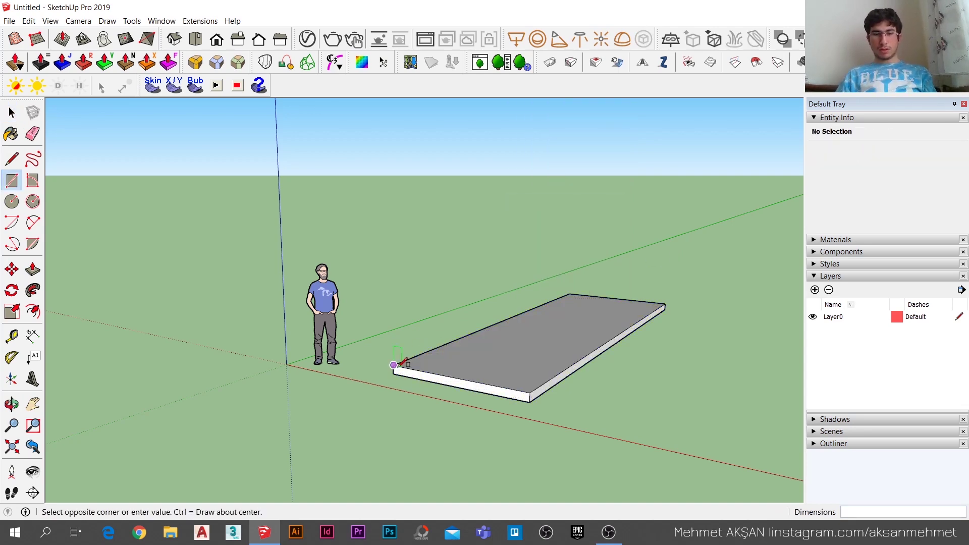
{"action": "left_click", "coordinate": [666, 303]}
{"action": "middle_click_drag", "start_coordinate": [612, 320], "coordinate": [578, 411]}
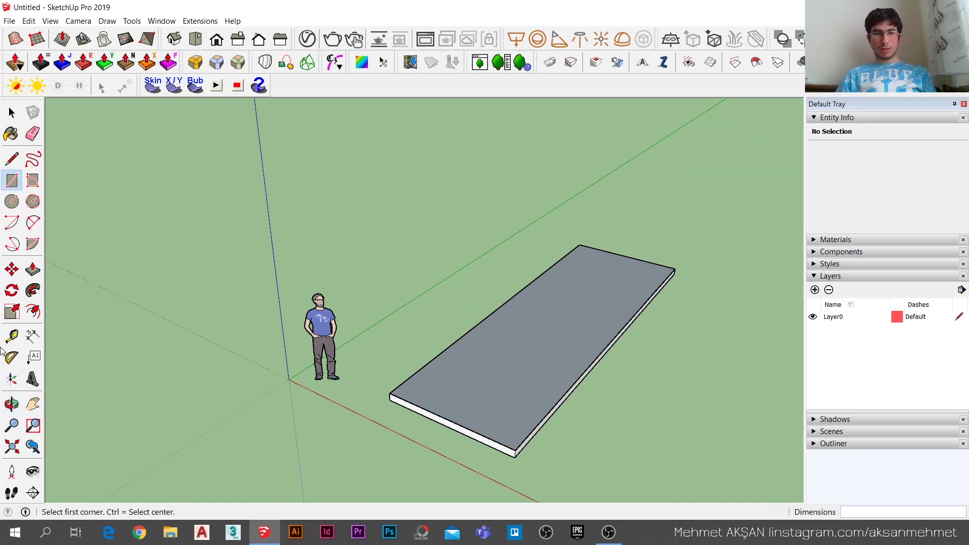
Offset the top face outline 15 cm inward.
{"action": "left_click", "coordinate": [32, 314]}
{"action": "left_click", "coordinate": [478, 426]}
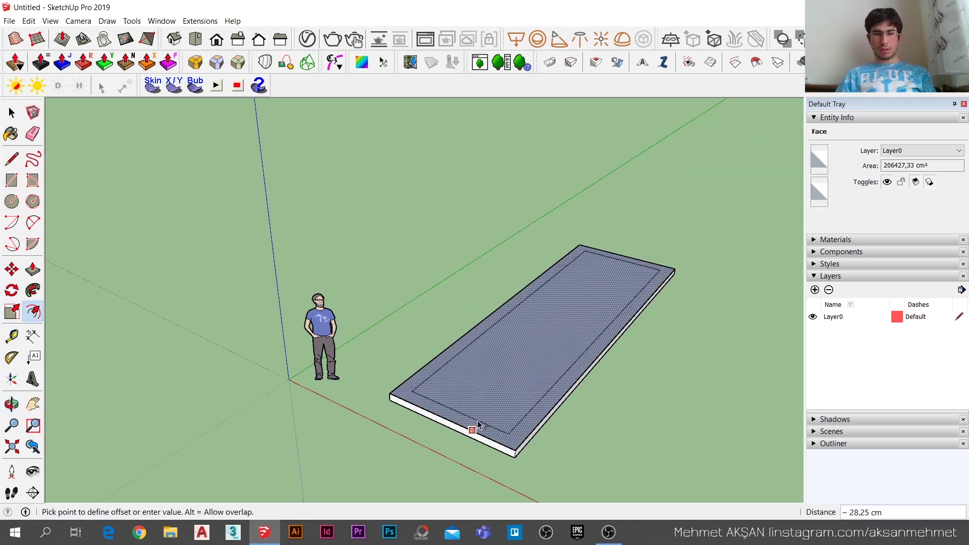
{"action": "key", "text": "Return"}
{"action": "key", "text": "space"}
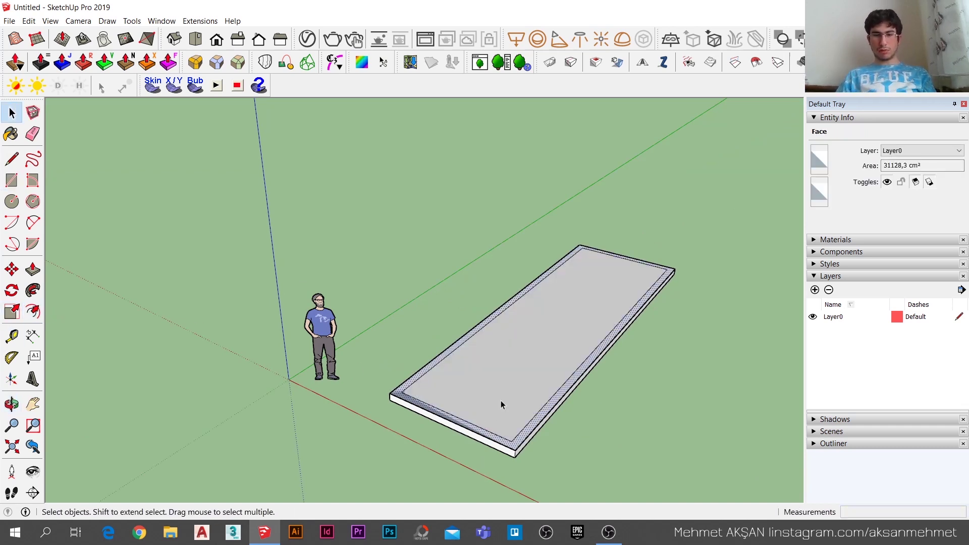
Raise the offset rim 300 cm into walls and group the box.
{"action": "key", "text": "p"}
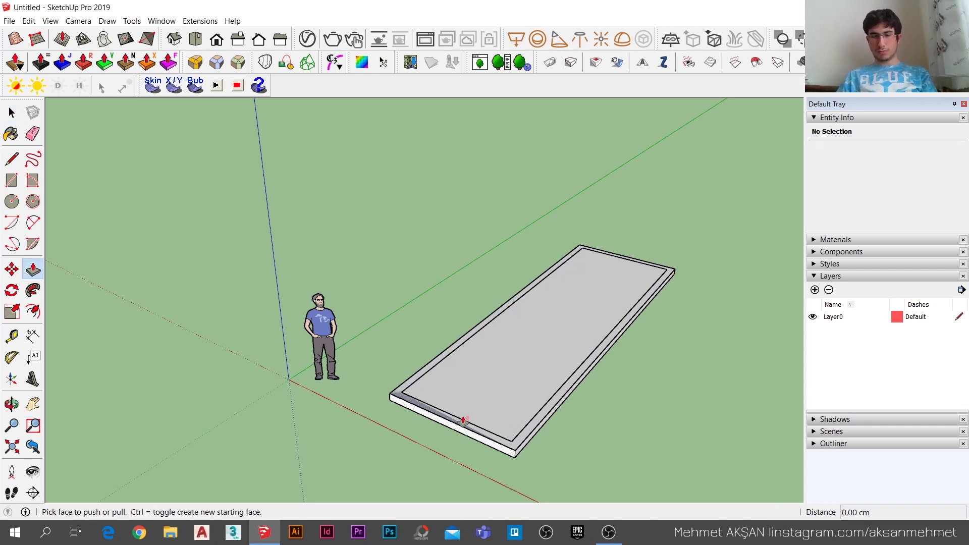
{"action": "left_click", "coordinate": [462, 423]}
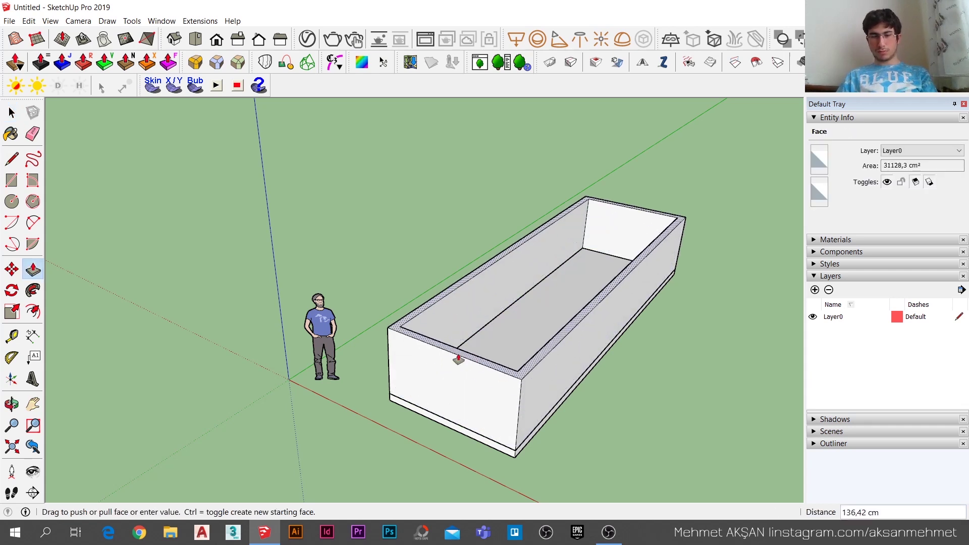
{"action": "type", "text": "300"}
{"action": "key", "text": "Return"}
{"action": "key", "text": "space"}
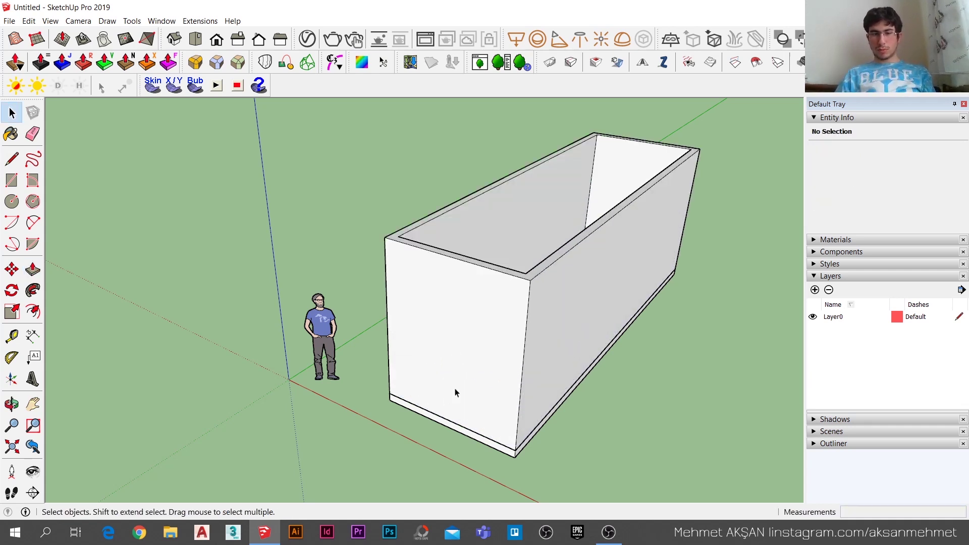
{"action": "triple_click", "coordinate": [480, 346]}
{"action": "right_click", "coordinate": [480, 345]}
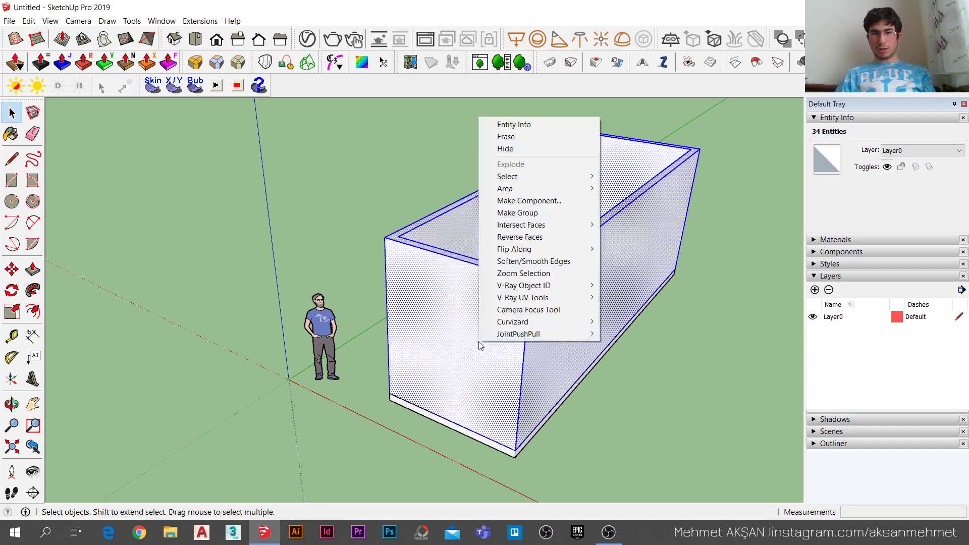
{"action": "left_click", "coordinate": [546, 213]}
Copy the floor slab group onto the top of the walls as a roof lid.
{"action": "left_click", "coordinate": [513, 458]}
{"action": "key", "text": "m"}
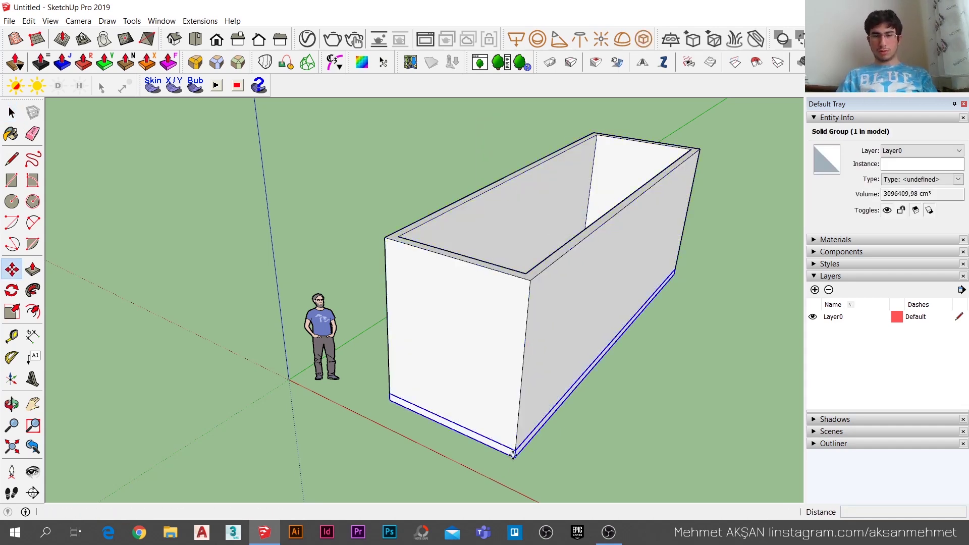
{"action": "key", "text": "ctrl"}
{"action": "left_click", "coordinate": [515, 455]}
{"action": "left_click", "coordinate": [530, 275]}
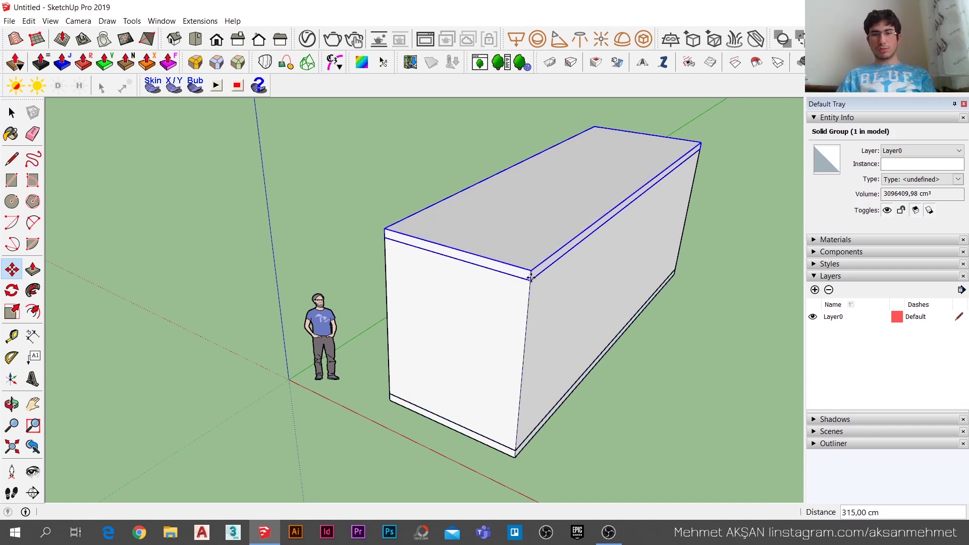
{"action": "key", "text": "space"}
{"action": "left_click", "coordinate": [676, 362]}
{"action": "mouse_move", "coordinate": [667, 264]}
{"action": "middle_mouse_down"}
{"action": "mouse_move", "coordinate": [610, 340]}
{"action": "mouse_move", "coordinate": [573, 341]}
{"action": "middle_mouse_up"}
Inside the box group, cut a 90 × 210 cm doorway 15 cm through the front wall.
{"action": "double_click", "coordinate": [544, 334]}
{"action": "key", "text": "r"}
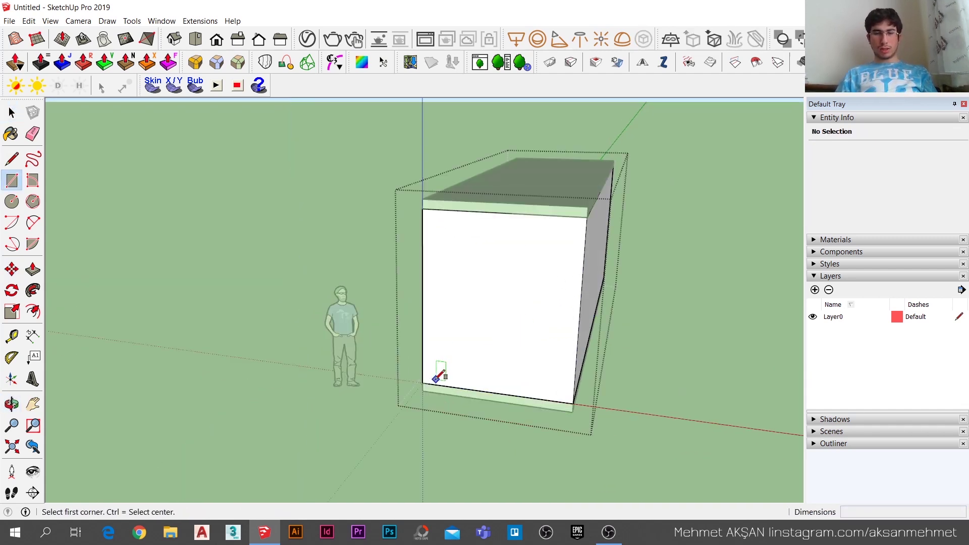
{"action": "left_click", "coordinate": [448, 386]}
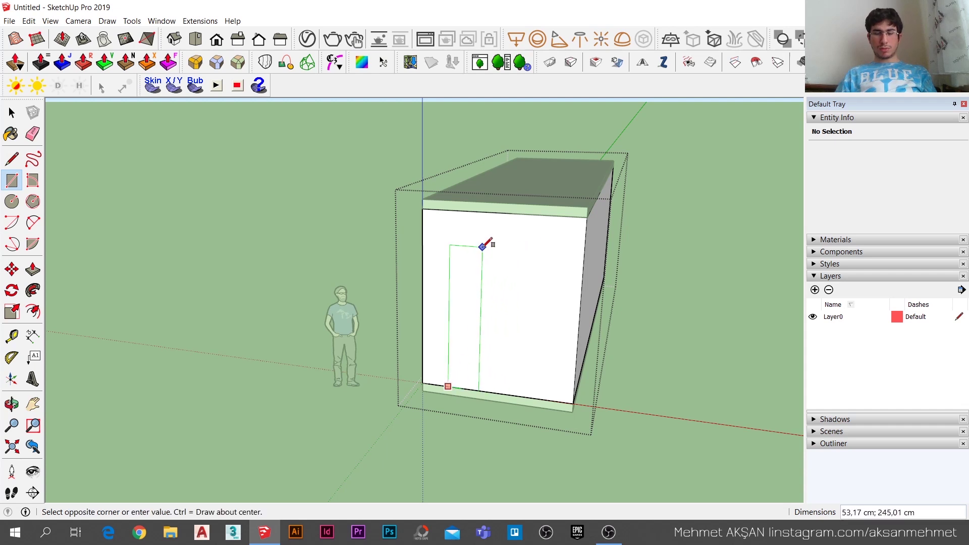
{"action": "type", "text": "90;210"}
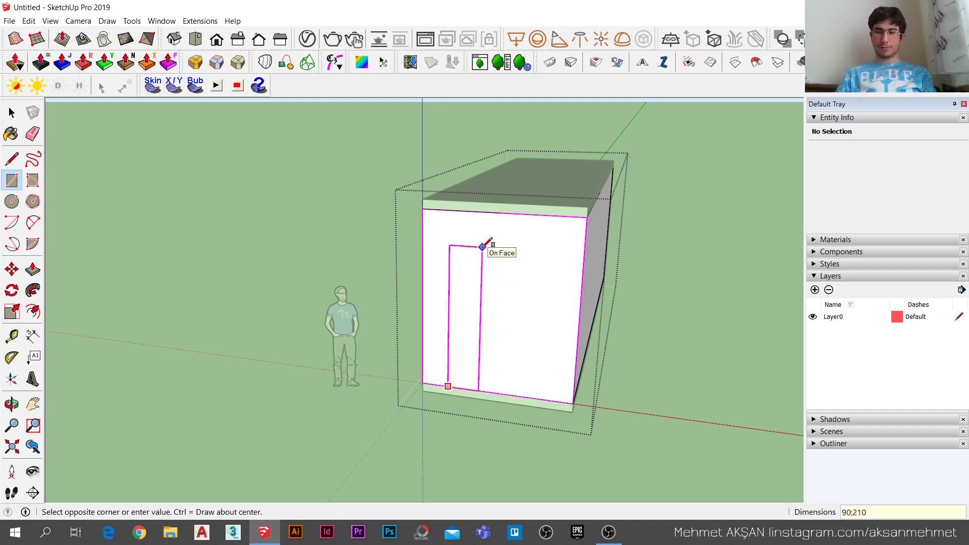
{"action": "key", "text": "Return"}
{"action": "key", "text": "p"}
{"action": "left_click", "coordinate": [502, 357]}
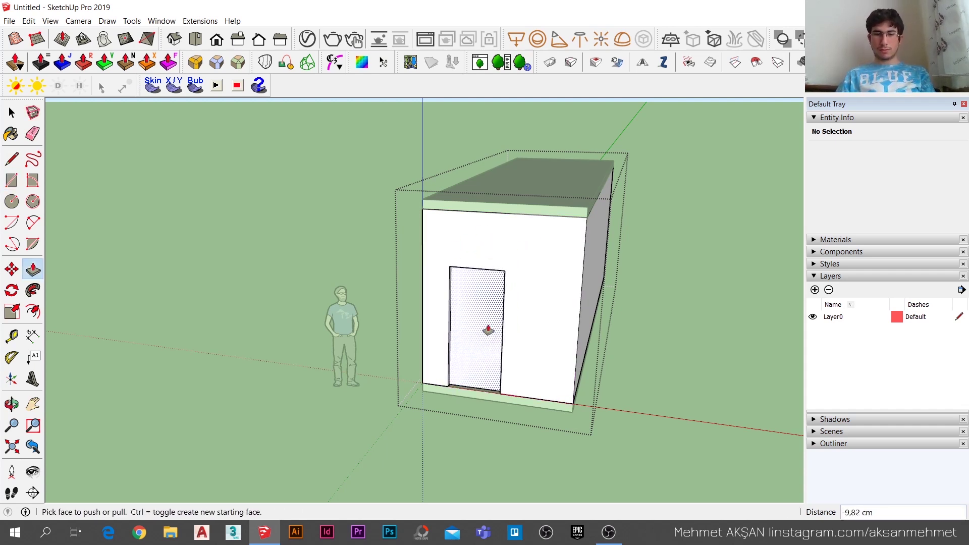
{"action": "left_click", "coordinate": [475, 336]}
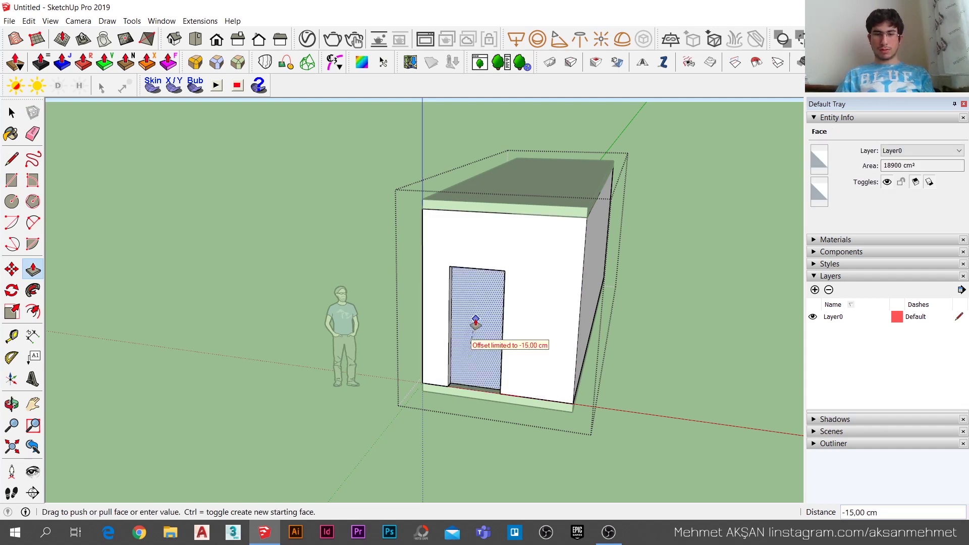
{"action": "key", "text": "space"}
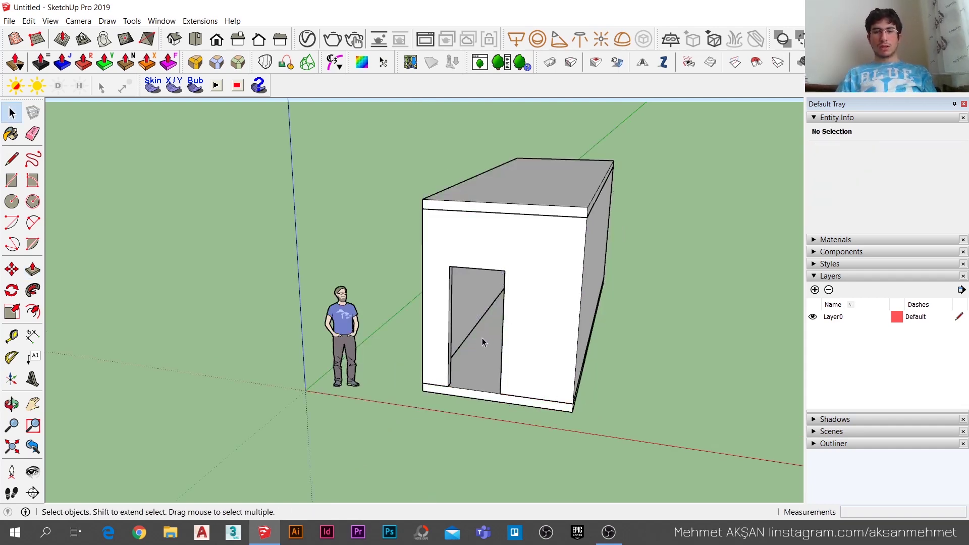
Orbit down into the box to inspect the doorway from inside.
{"action": "mouse_move", "coordinate": [483, 343]}
{"action": "middle_mouse_down"}
{"action": "mouse_move", "coordinate": [547, 380]}
{"action": "mouse_move", "coordinate": [488, 388]}
{"action": "middle_mouse_up"}
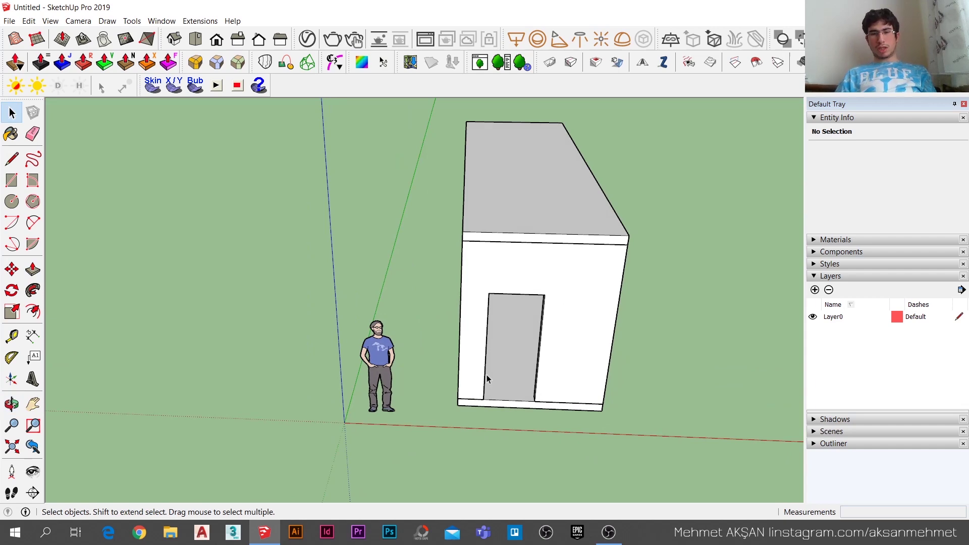
{"action": "mouse_move", "coordinate": [538, 332]}
{"action": "middle_mouse_down"}
{"action": "mouse_move", "coordinate": [589, 340]}
{"action": "mouse_move", "coordinate": [636, 274]}
{"action": "middle_mouse_up"}
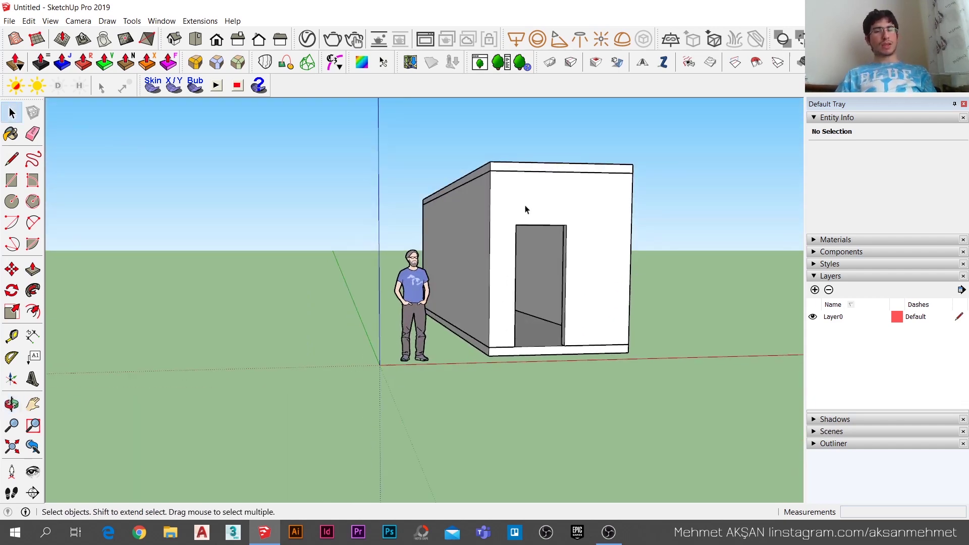
{"action": "middle_click_drag", "start_coordinate": [525, 210], "coordinate": [526, 277]}
{"action": "scroll", "coordinate": [487, 274], "scroll_direction": "up", "scroll_amount": 5}
{"action": "scroll", "coordinate": [488, 272], "scroll_direction": "up", "scroll_amount": 4}
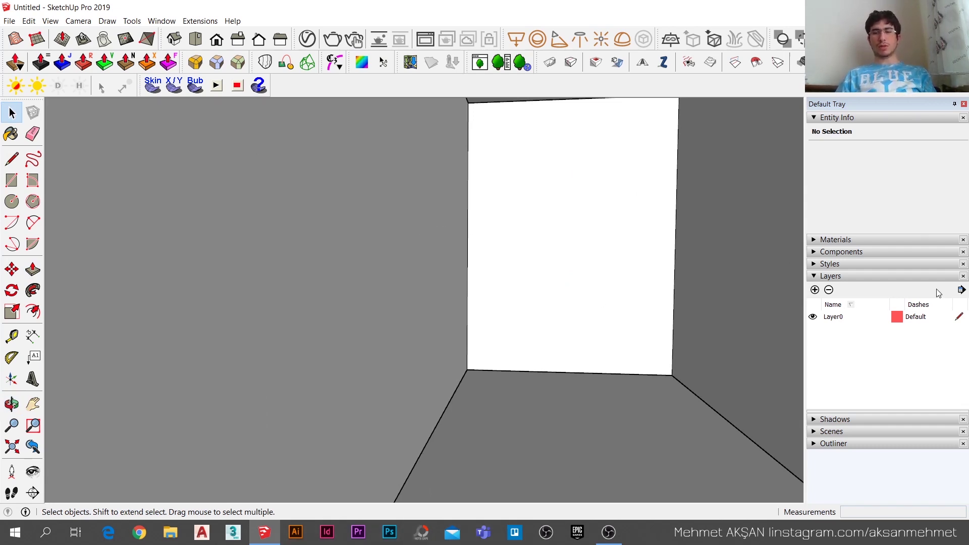
{"action": "left_click", "coordinate": [914, 277]}
{"action": "mouse_move", "coordinate": [595, 292]}
{"action": "middle_mouse_down", "text": "shift"}
{"action": "mouse_move", "coordinate": [586, 300]}
{"action": "mouse_move", "coordinate": [567, 295]}
{"action": "mouse_move", "coordinate": [649, 197]}
{"action": "mouse_move", "coordinate": [606, 207]}
{"action": "mouse_move", "coordinate": [532, 253]}
{"action": "mouse_move", "coordinate": [638, 273]}
{"action": "mouse_move", "coordinate": [674, 268]}
{"action": "mouse_move", "coordinate": [532, 242]}
{"action": "mouse_move", "coordinate": [513, 285]}
{"action": "mouse_move", "coordinate": [571, 288]}
{"action": "mouse_move", "coordinate": [706, 332]}
{"action": "middle_mouse_up", "text": "shift"}
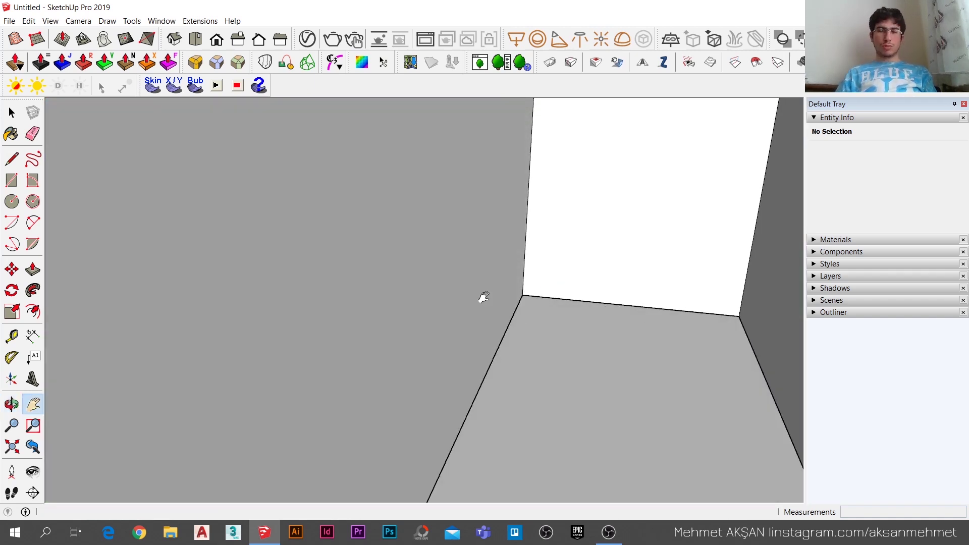
{"action": "mouse_move", "coordinate": [488, 329]}
{"action": "middle_mouse_down"}
{"action": "mouse_move", "coordinate": [660, 339]}
{"action": "mouse_move", "coordinate": [353, 392]}
{"action": "middle_mouse_up"}
{"action": "scroll", "coordinate": [351, 392], "scroll_direction": "down", "scroll_amount": 3}
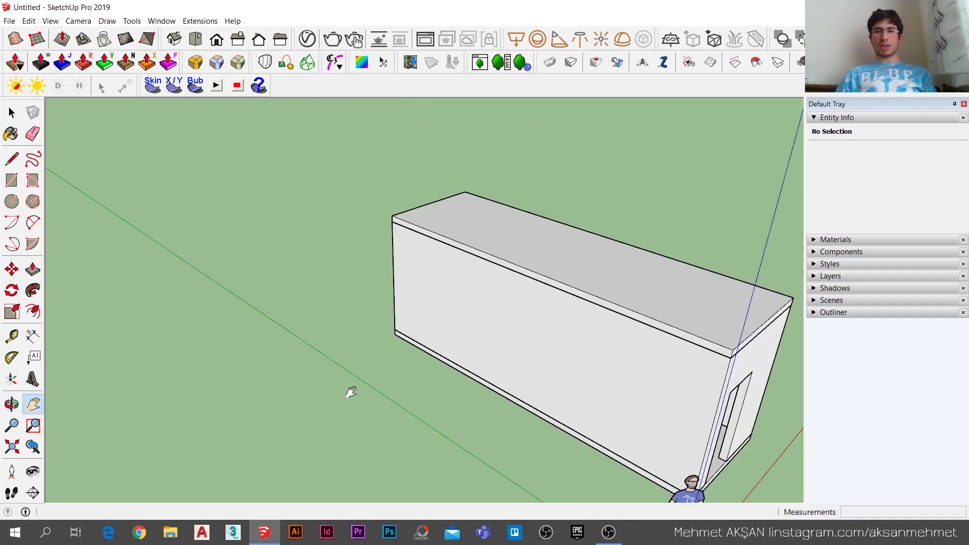
Orbit to the door end and window-select the entire box room.
{"action": "mouse_move", "coordinate": [777, 361]}
{"action": "middle_mouse_down"}
{"action": "mouse_move", "coordinate": [700, 385]}
{"action": "mouse_move", "coordinate": [599, 300]}
{"action": "mouse_move", "coordinate": [616, 311]}
{"action": "middle_mouse_up"}
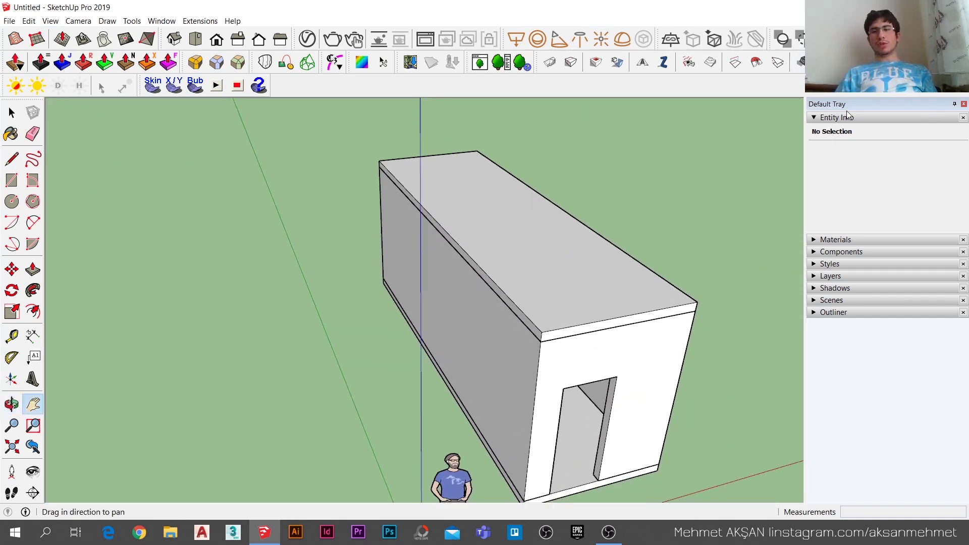
{"action": "left_click", "coordinate": [837, 121]}
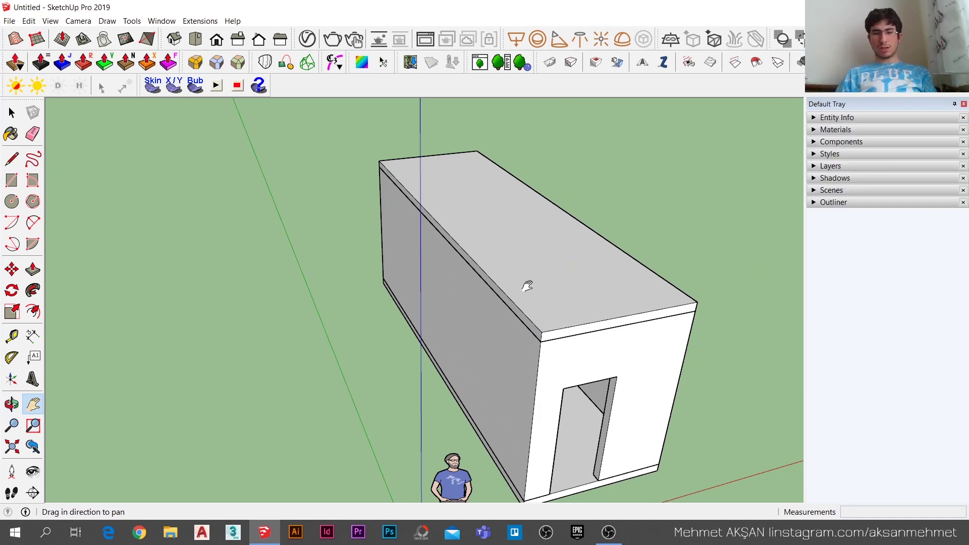
{"action": "middle_click_drag", "start_coordinate": [526, 286], "coordinate": [415, 277]}
{"action": "scroll", "coordinate": [431, 259], "scroll_direction": "down", "scroll_amount": 3}
{"action": "key", "text": "space"}
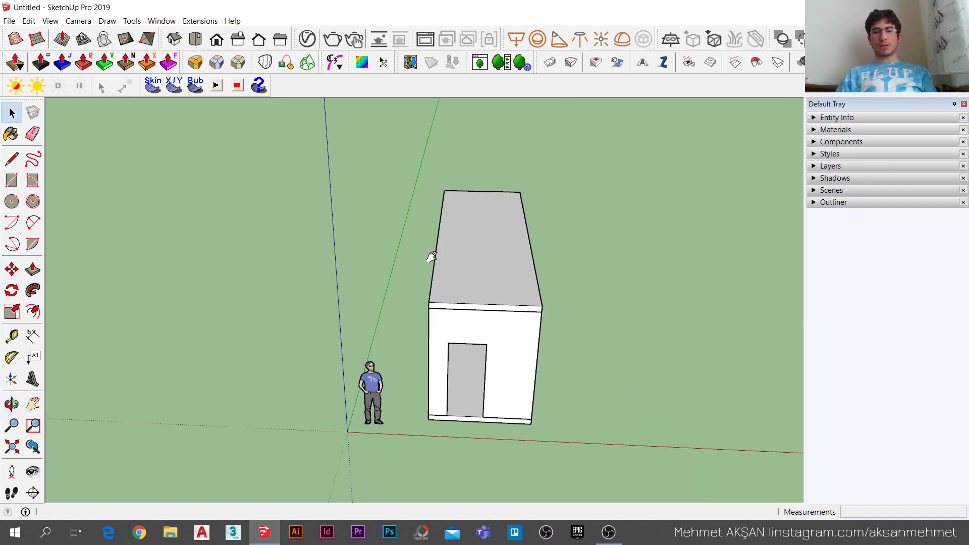
{"action": "mouse_move", "coordinate": [419, 163]}
{"action": "left_mouse_down"}
{"action": "mouse_move", "coordinate": [469, 273]}
{"action": "mouse_move", "coordinate": [628, 471]}
{"action": "left_mouse_up"}
Group the room, then hide its roof from inside the group.
{"action": "right_click", "coordinate": [494, 347]}
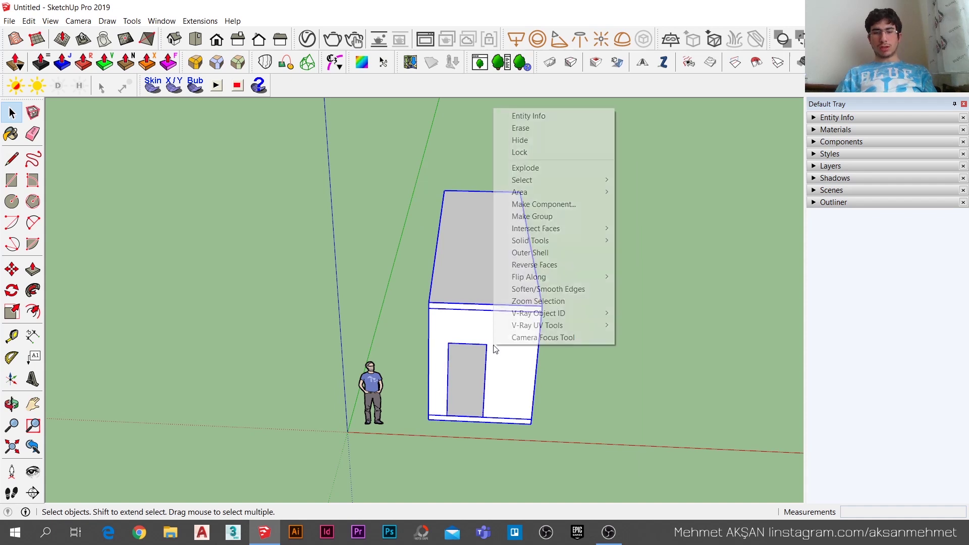
{"action": "left_click", "coordinate": [552, 219]}
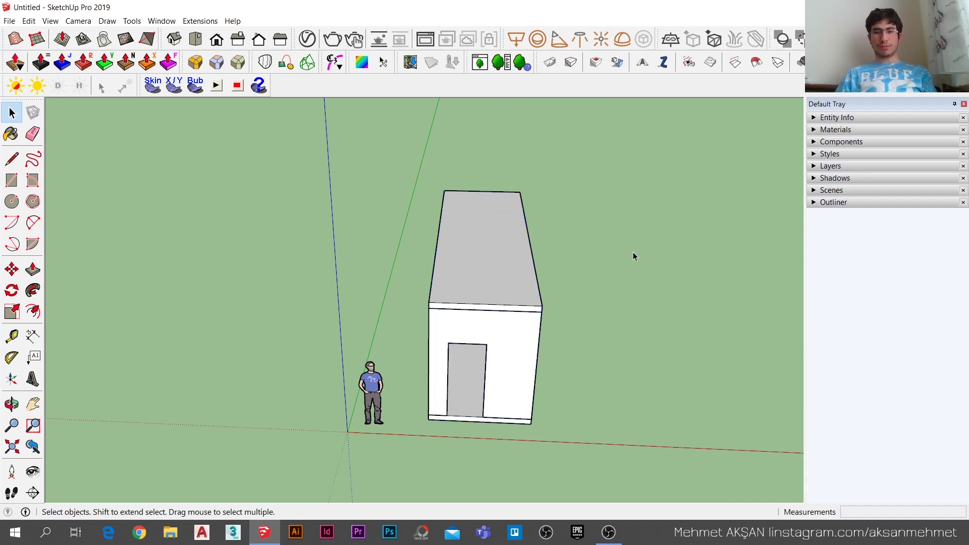
{"action": "double_click", "coordinate": [494, 276]}
{"action": "left_click", "coordinate": [494, 274]}
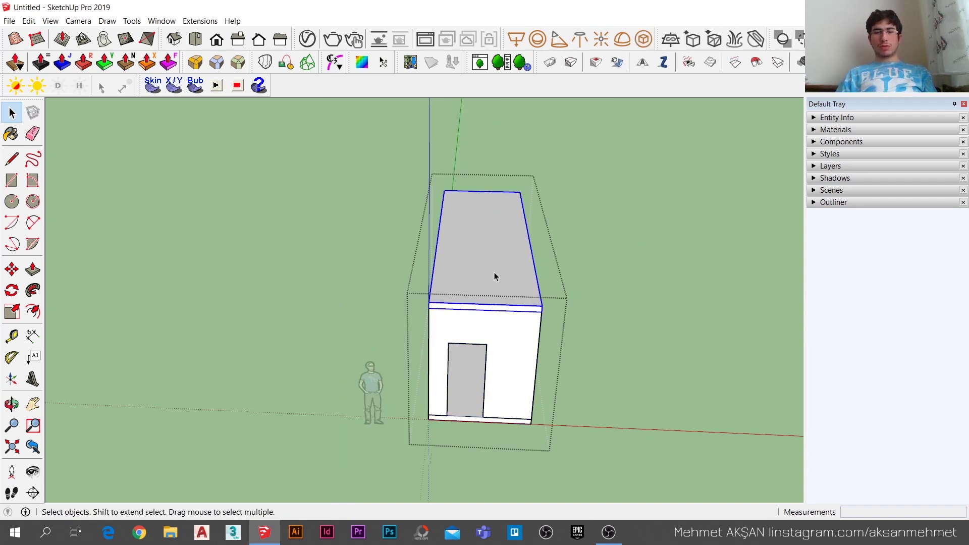
{"action": "right_click", "coordinate": [494, 274]}
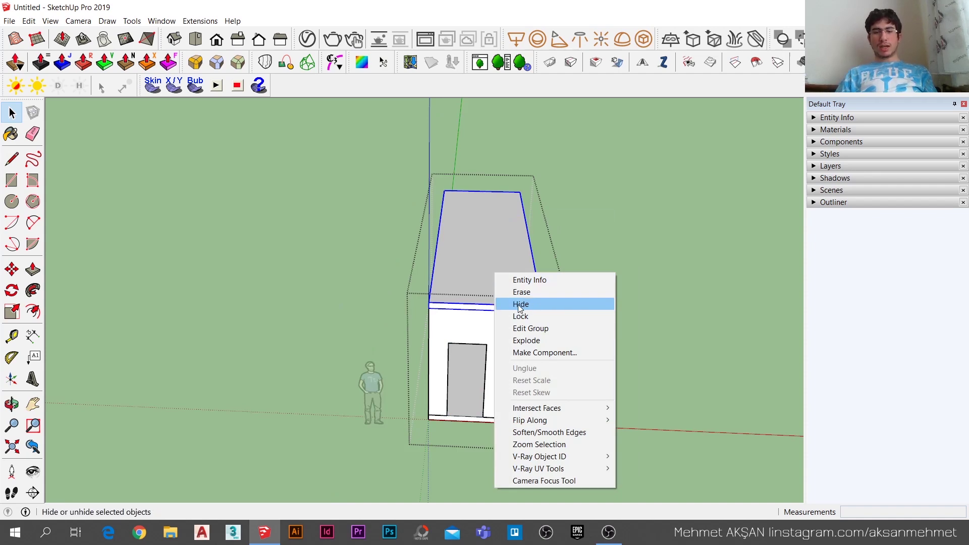
{"action": "left_click", "coordinate": [521, 303]}
{"action": "left_click", "coordinate": [628, 310]}
Draw a small rectangle in the floor's back corner and raise it into a block about 26 cm tall.
{"action": "mouse_move", "coordinate": [628, 309]}
{"action": "middle_mouse_down"}
{"action": "mouse_move", "coordinate": [261, 395]}
{"action": "mouse_move", "coordinate": [684, 336]}
{"action": "middle_mouse_up"}
{"action": "scroll", "coordinate": [571, 210], "scroll_direction": "up", "scroll_amount": 2}
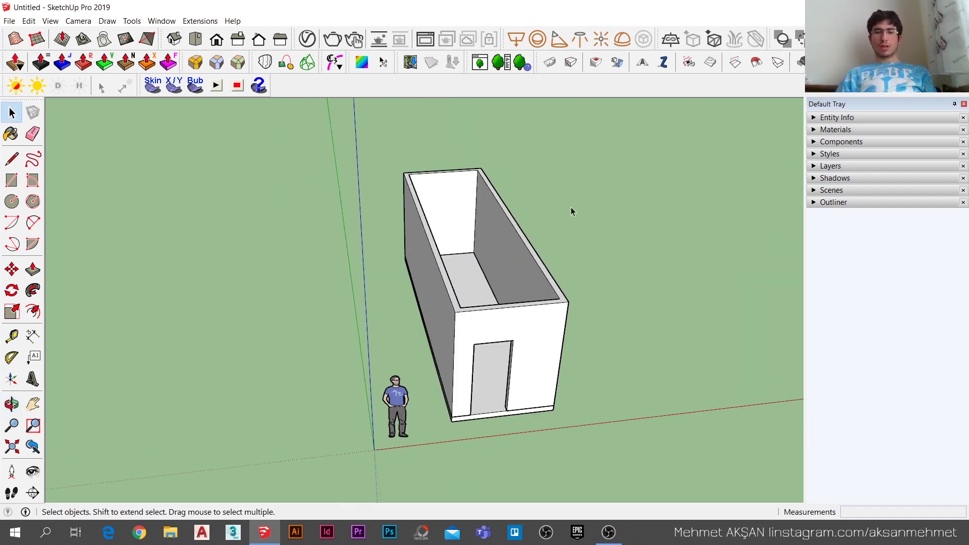
{"action": "scroll", "coordinate": [465, 237], "scroll_direction": "up", "scroll_amount": 3}
{"action": "mouse_move", "coordinate": [465, 238]}
{"action": "middle_mouse_down"}
{"action": "mouse_move", "coordinate": [426, 281]}
{"action": "mouse_move", "coordinate": [430, 306]}
{"action": "middle_mouse_up"}
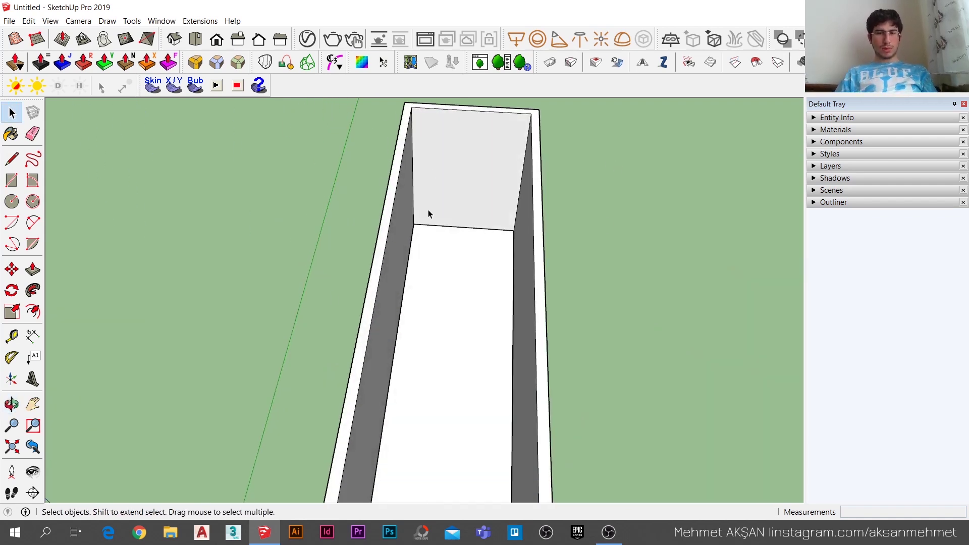
{"action": "key", "text": "r"}
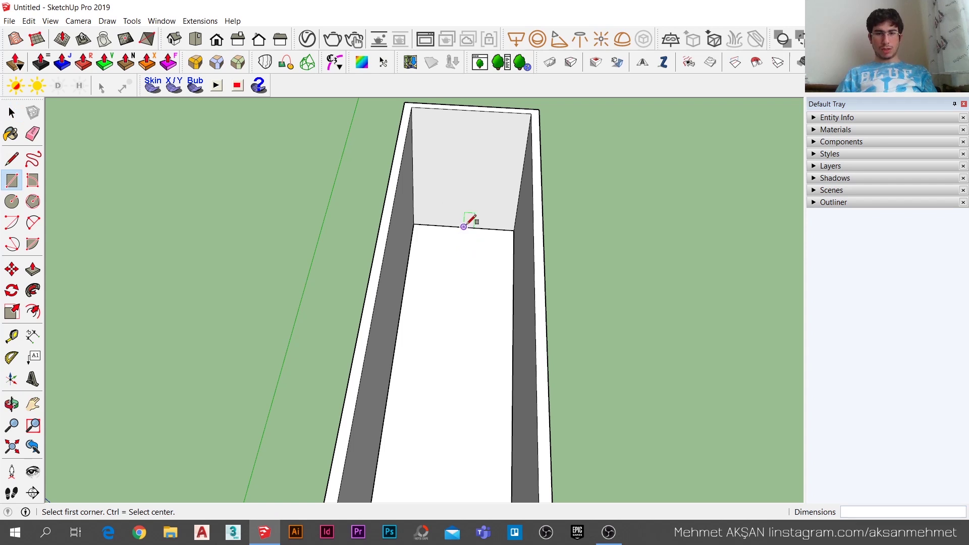
{"action": "left_click", "coordinate": [463, 226]}
{"action": "left_click", "coordinate": [513, 274]}
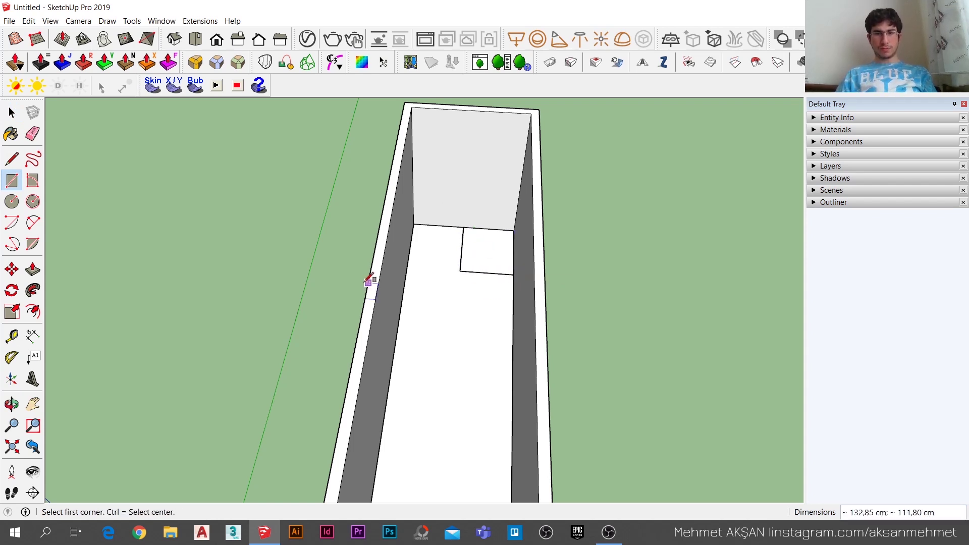
{"action": "key", "text": "p"}
{"action": "left_click", "coordinate": [460, 259]}
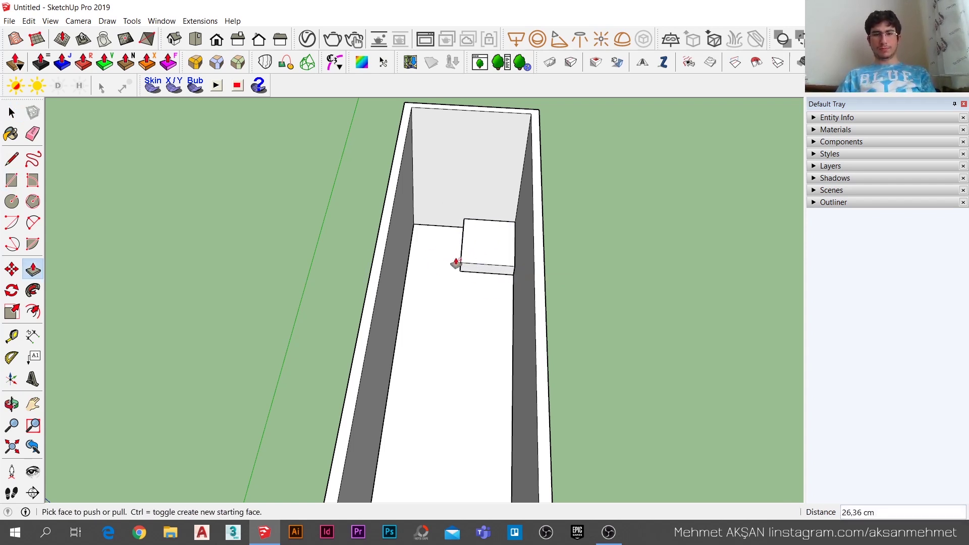
{"action": "key", "text": "space"}
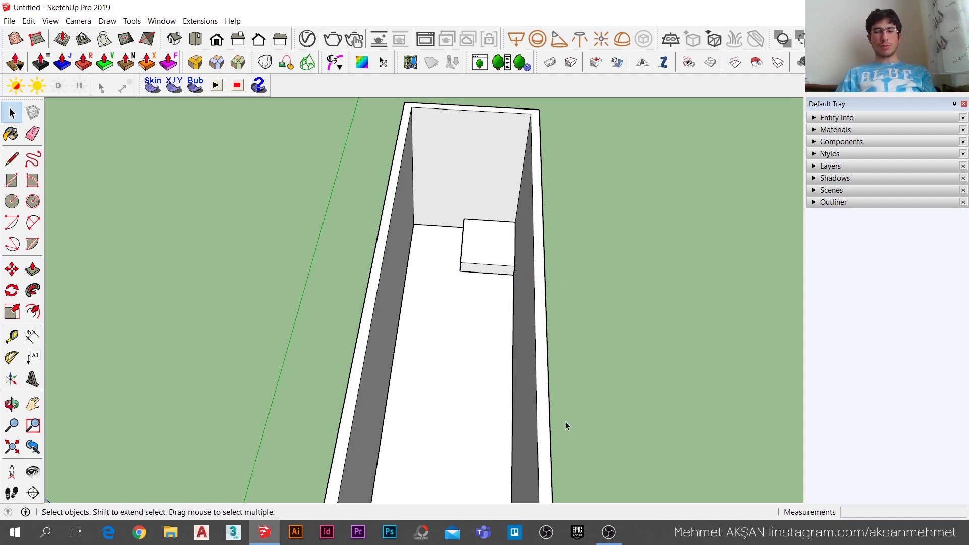
{"action": "scroll", "coordinate": [487, 250], "scroll_direction": "down", "scroll_amount": 3}
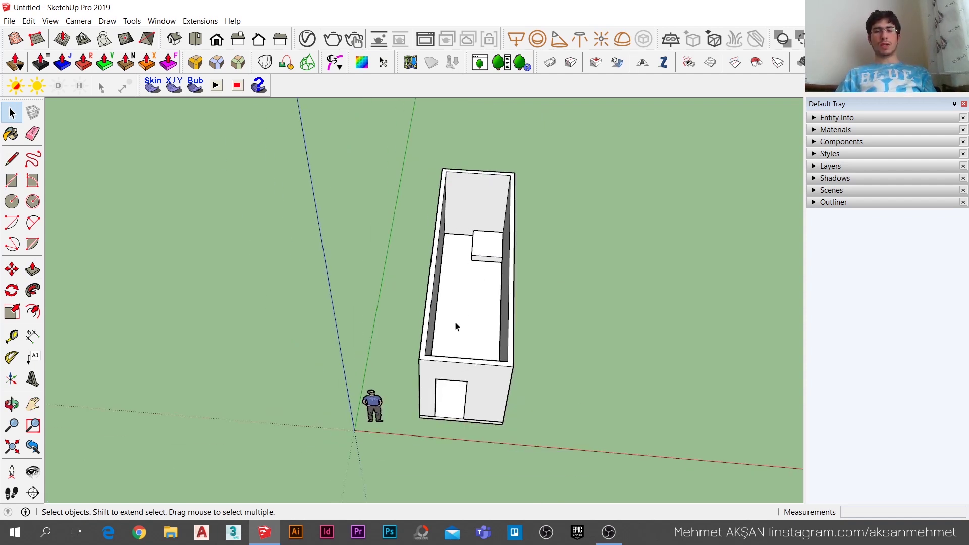
Inside the room group, use Edit > Unhide > Last to restore the roof, then orbit around it.
{"action": "middle_click_drag", "start_coordinate": [456, 327], "coordinate": [290, 323]}
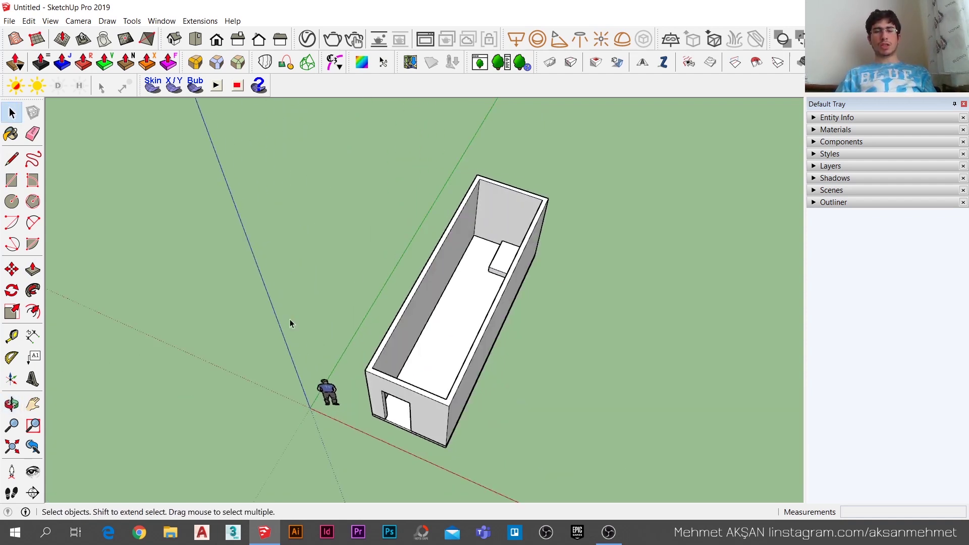
{"action": "double_click", "coordinate": [494, 313]}
{"action": "left_click", "coordinate": [28, 20]}
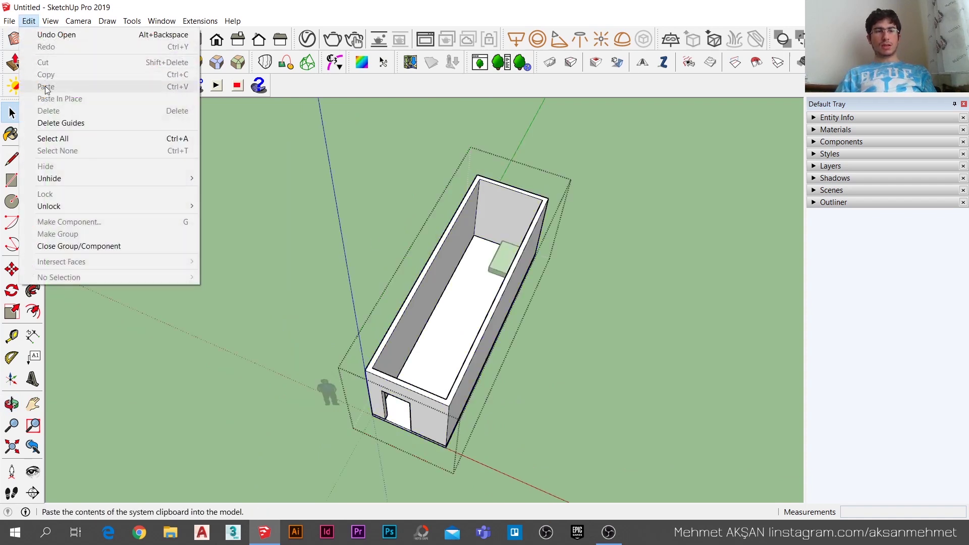
{"action": "mouse_move", "coordinate": [50, 178]}
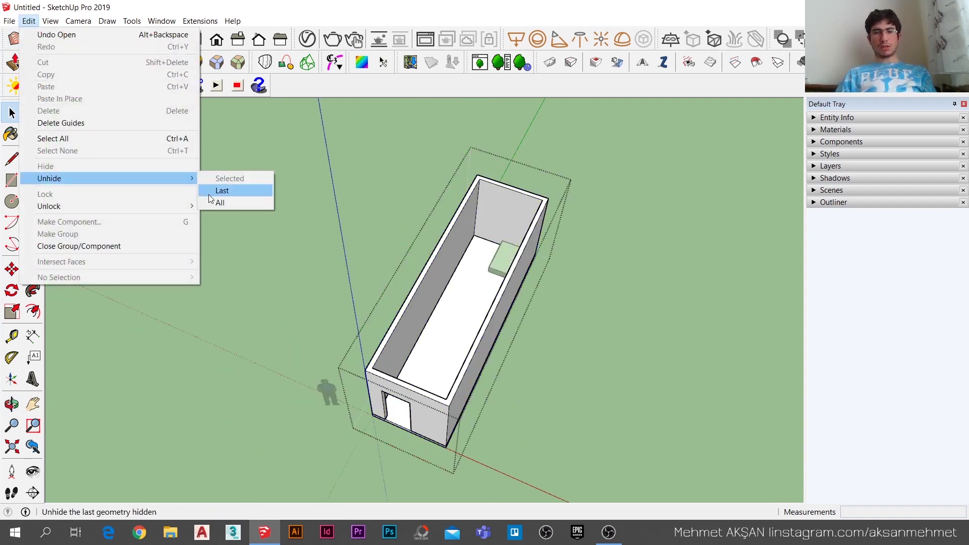
{"action": "left_click", "coordinate": [220, 202]}
{"action": "middle_click_drag", "start_coordinate": [343, 317], "coordinate": [358, 330]}
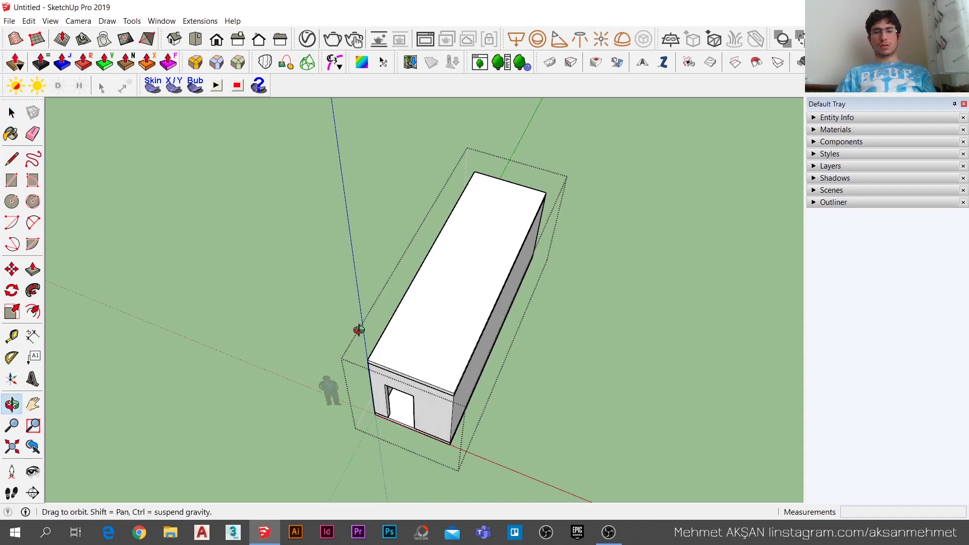
{"action": "mouse_move", "coordinate": [358, 330]}
{"action": "left_mouse_down"}
{"action": "mouse_move", "coordinate": [540, 86]}
{"action": "mouse_move", "coordinate": [218, 99]}
{"action": "mouse_move", "coordinate": [545, 208]}
{"action": "mouse_move", "coordinate": [474, 214]}
{"action": "left_mouse_up"}
{"action": "key", "text": "space"}
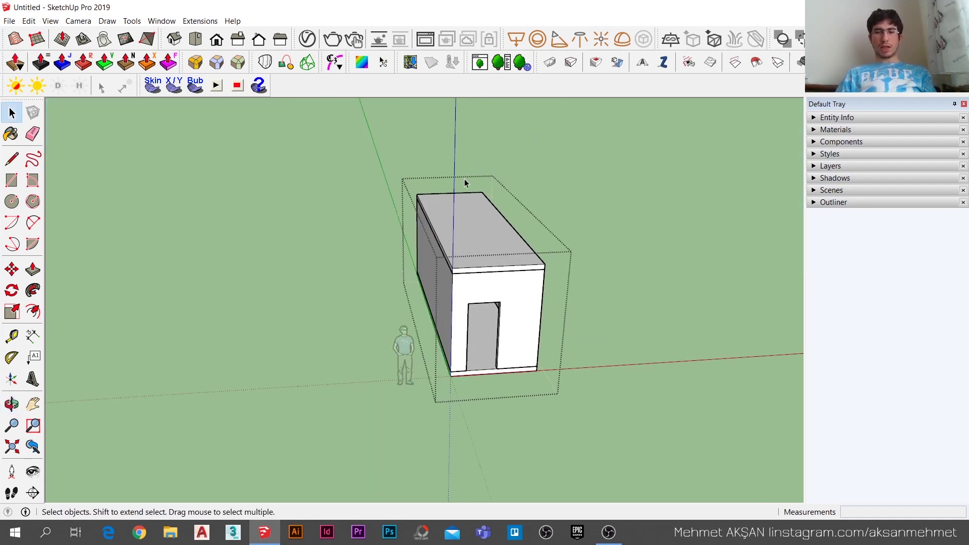
{"action": "middle_click_drag", "start_coordinate": [464, 183], "coordinate": [448, 203]}
Hide the roof, leave the group, then unhide all geometry.
{"action": "right_click", "coordinate": [450, 204]}
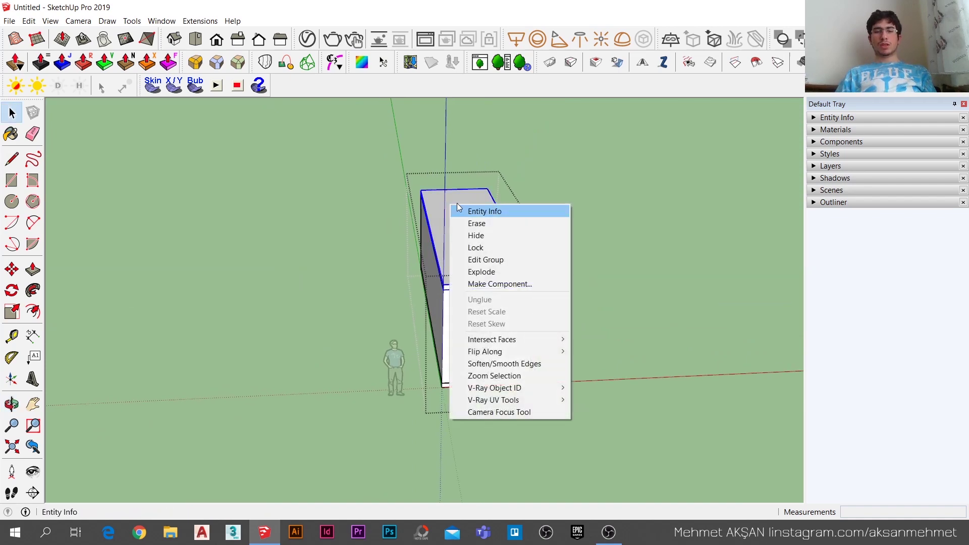
{"action": "left_click", "coordinate": [513, 235]}
{"action": "left_click", "coordinate": [589, 189]}
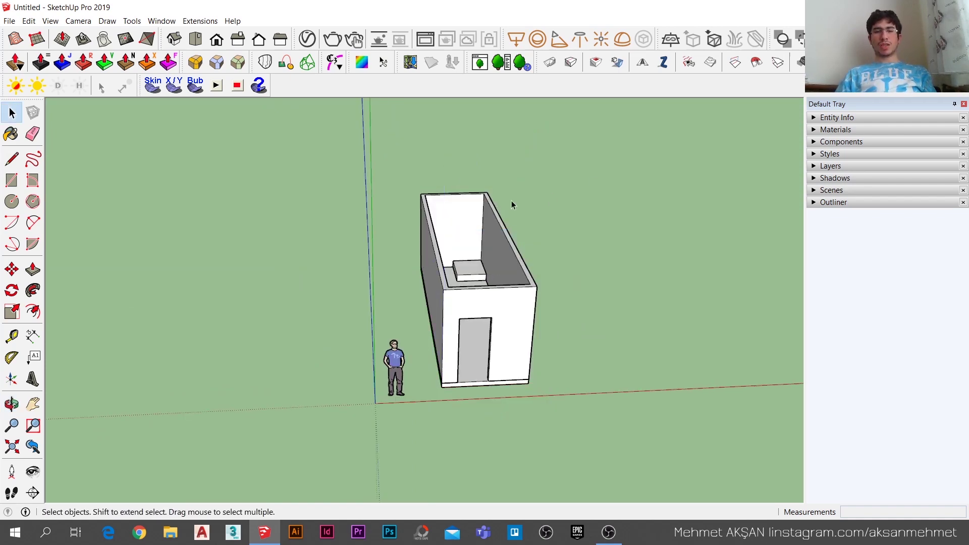
{"action": "middle_click_drag", "start_coordinate": [511, 202], "coordinate": [454, 212]}
{"action": "left_click", "coordinate": [26, 21]}
{"action": "mouse_move", "coordinate": [49, 179]}
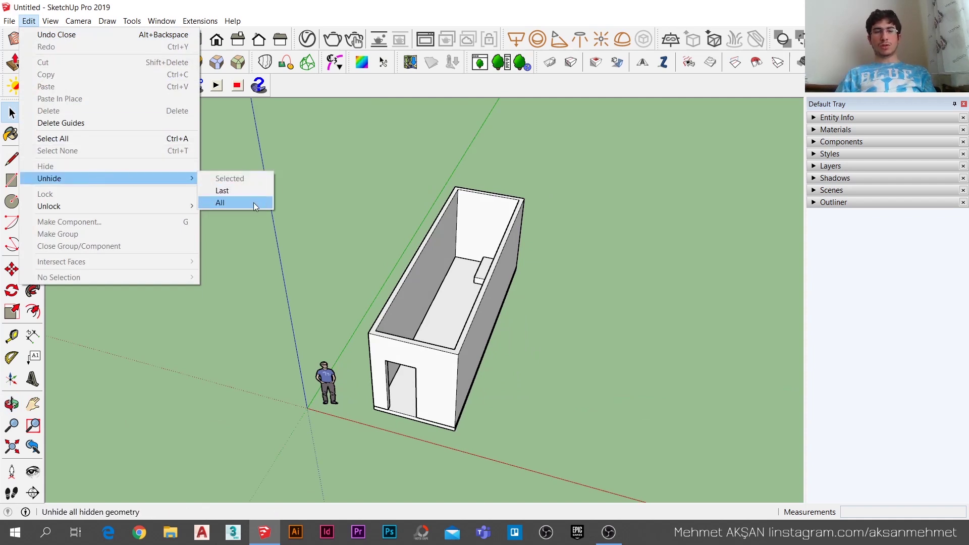
{"action": "left_click", "coordinate": [253, 204]}
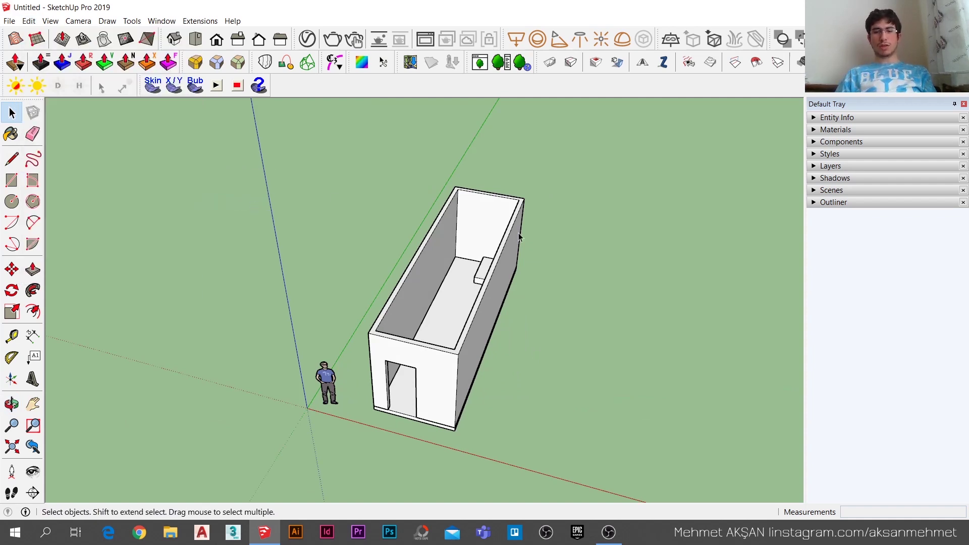
Inside the room group, unhide the roof, hide it again, and exit the group.
{"action": "left_click", "coordinate": [492, 258]}
{"action": "middle_click_drag", "start_coordinate": [474, 293], "coordinate": [498, 132]}
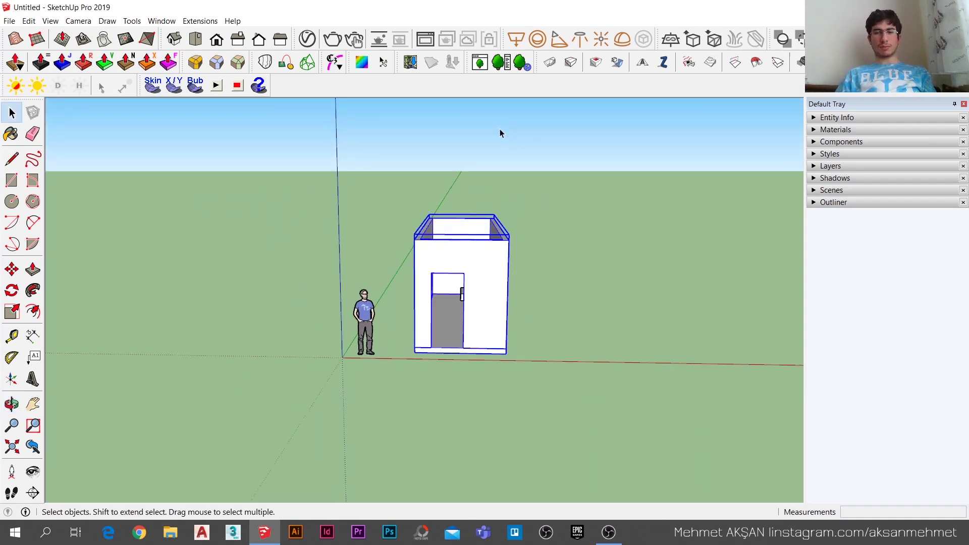
{"action": "middle_click_drag", "start_coordinate": [489, 232], "coordinate": [411, 331]}
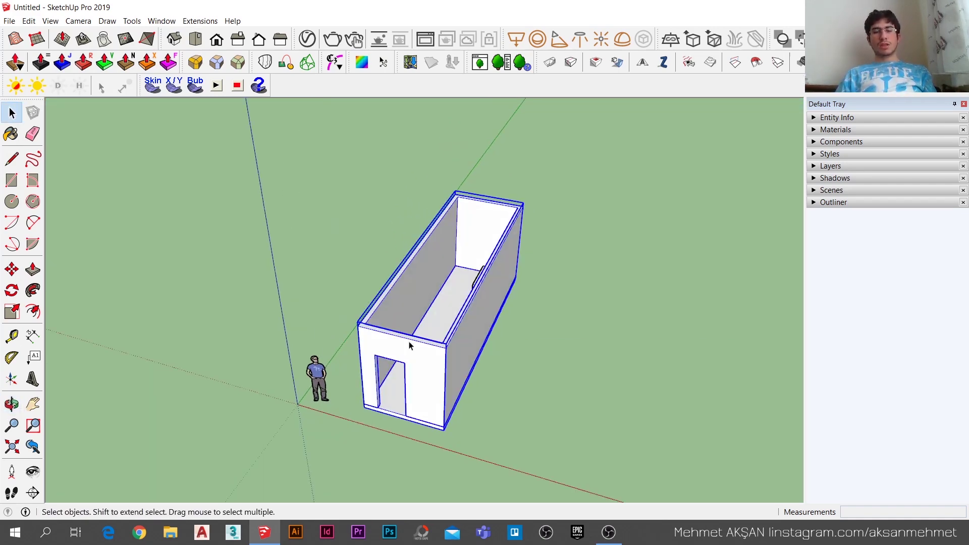
{"action": "double_click", "coordinate": [425, 289]}
{"action": "left_click", "coordinate": [28, 21]}
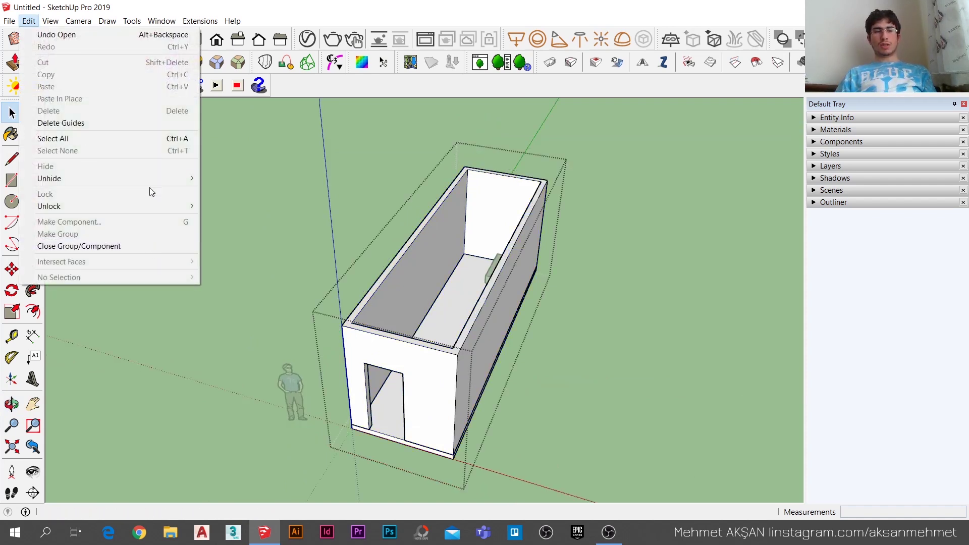
{"action": "mouse_move", "coordinate": [49, 178]}
{"action": "left_click", "coordinate": [222, 202]}
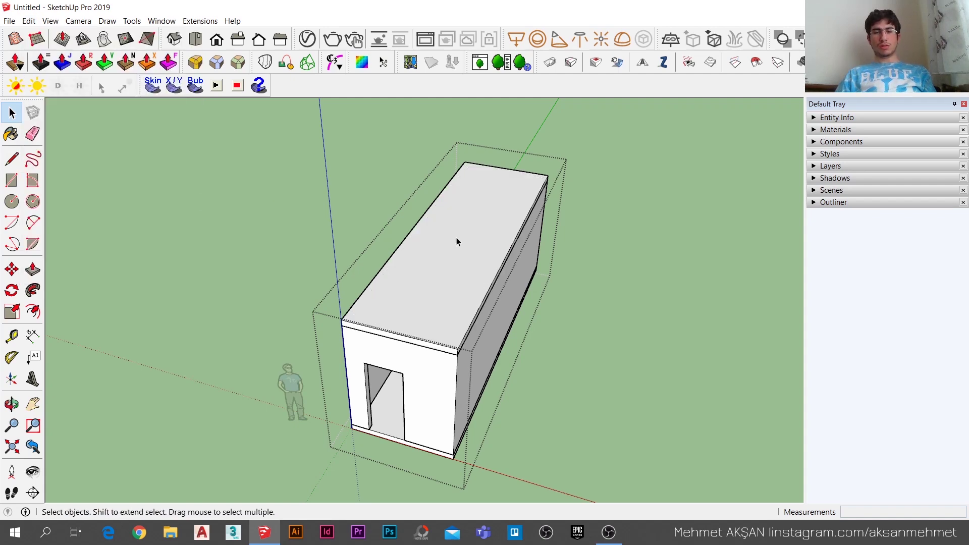
{"action": "right_click", "coordinate": [456, 235]}
{"action": "left_click", "coordinate": [494, 264]}
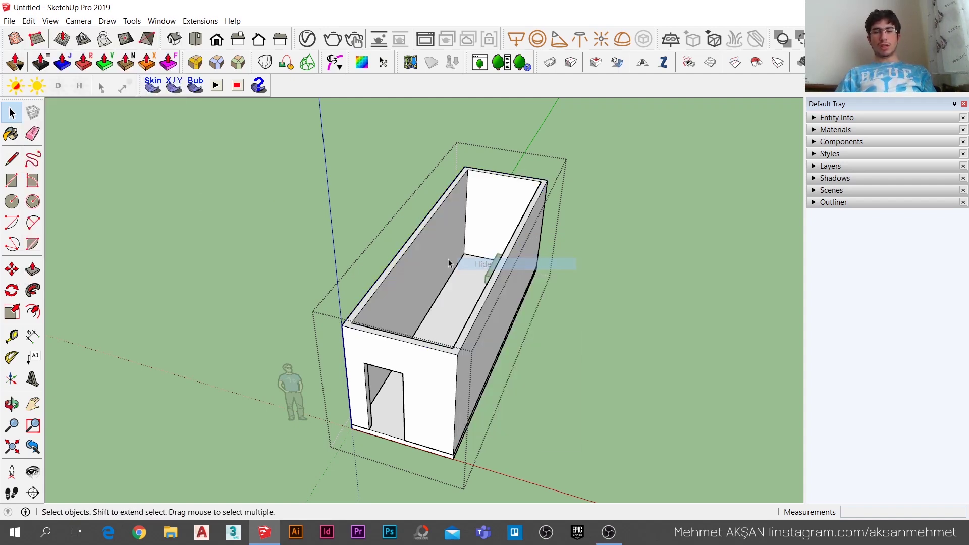
{"action": "middle_click_drag", "start_coordinate": [450, 262], "coordinate": [526, 339]}
{"action": "key", "text": "Escape"}
Group the small block, hide it, then undo the hide.
{"action": "triple_click", "coordinate": [485, 248]}
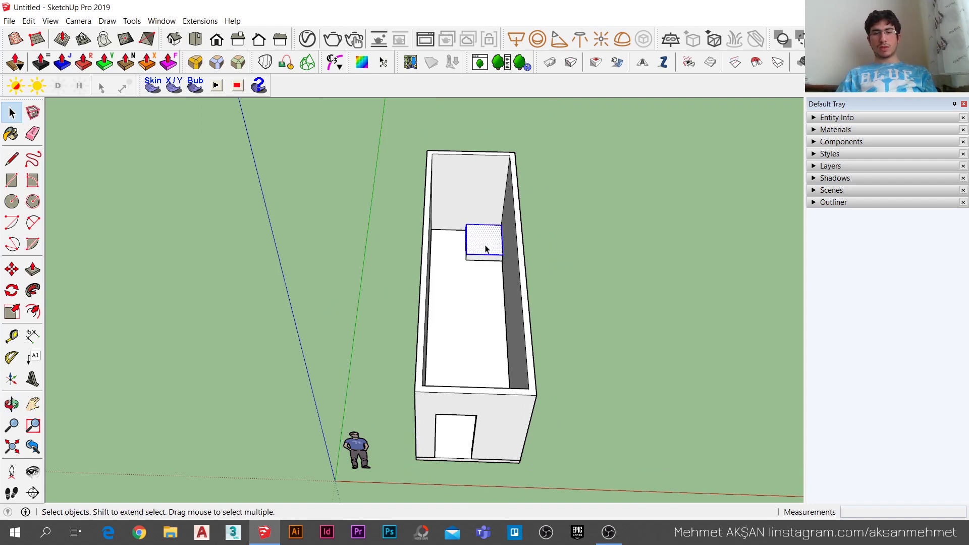
{"action": "right_click", "coordinate": [485, 246]}
{"action": "left_click", "coordinate": [527, 342]}
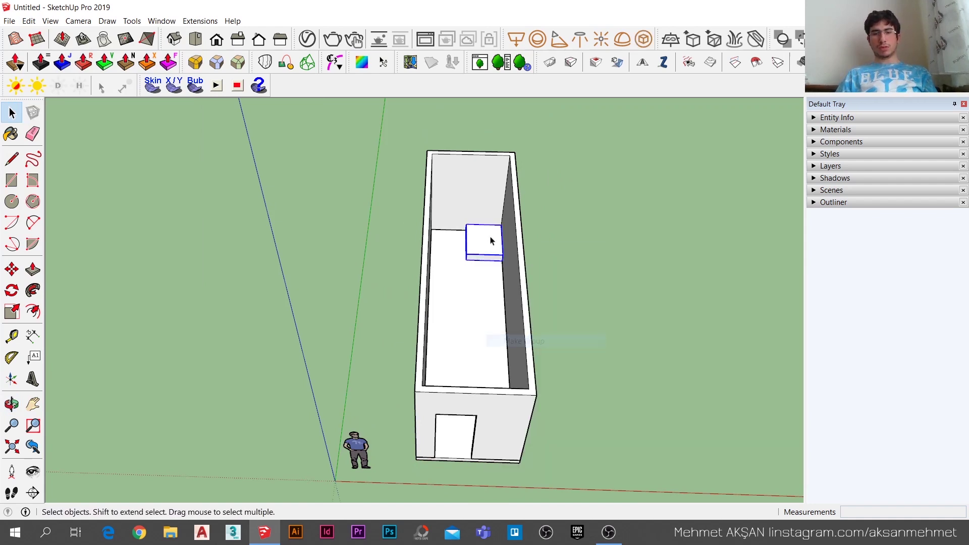
{"action": "right_click", "coordinate": [478, 249]}
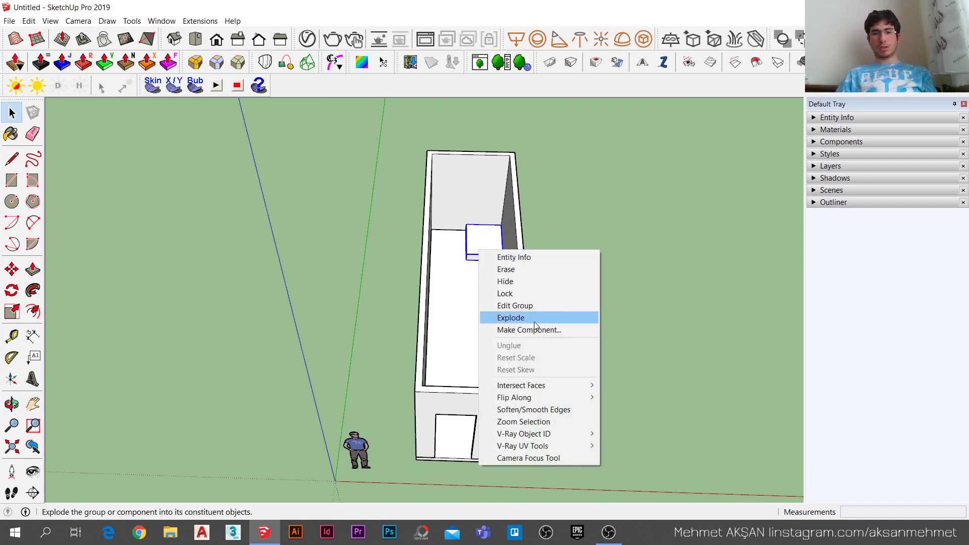
{"action": "left_click", "coordinate": [528, 281]}
{"action": "key", "text": "ctrl+z"}
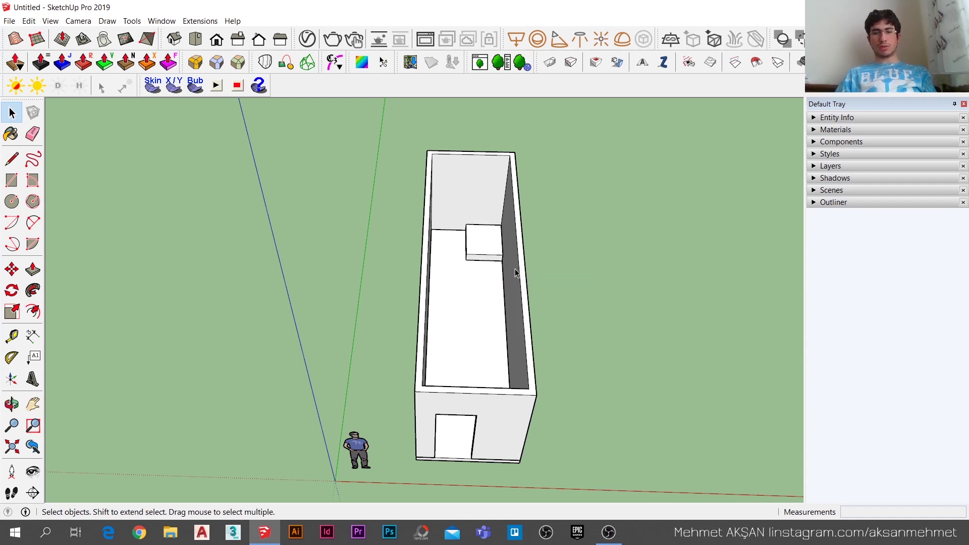
Group the room together with the small block into one room group.
{"action": "triple_click", "coordinate": [514, 272]}
{"action": "left_click", "coordinate": [484, 243], "text": "ctrl"}
{"action": "right_click", "coordinate": [483, 243]}
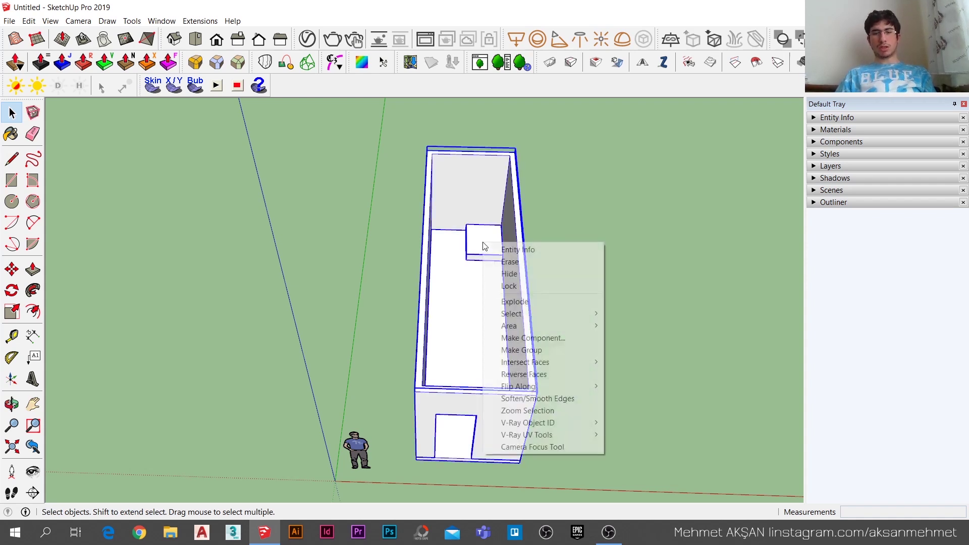
{"action": "left_click", "coordinate": [522, 350]}
{"action": "double_click", "coordinate": [510, 255]}
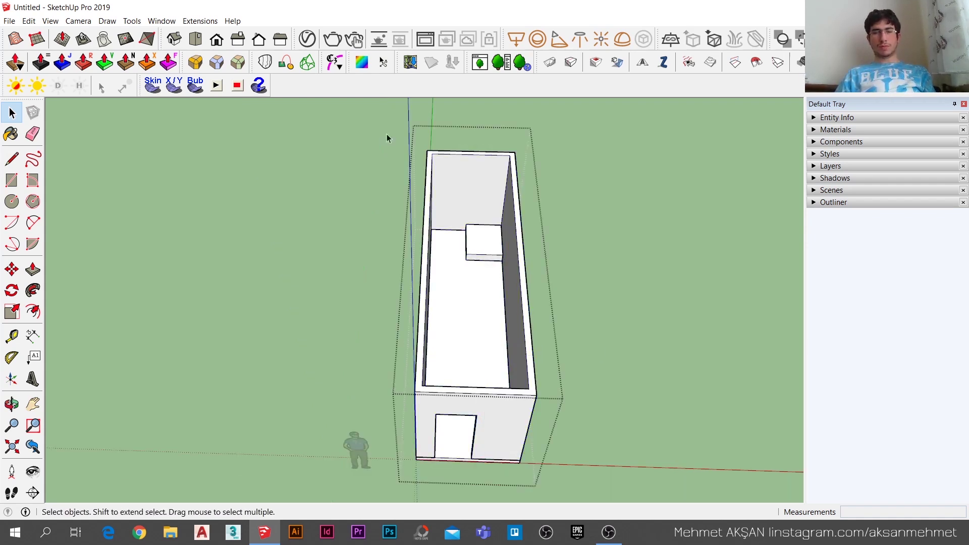
{"action": "right_click", "coordinate": [473, 200]}
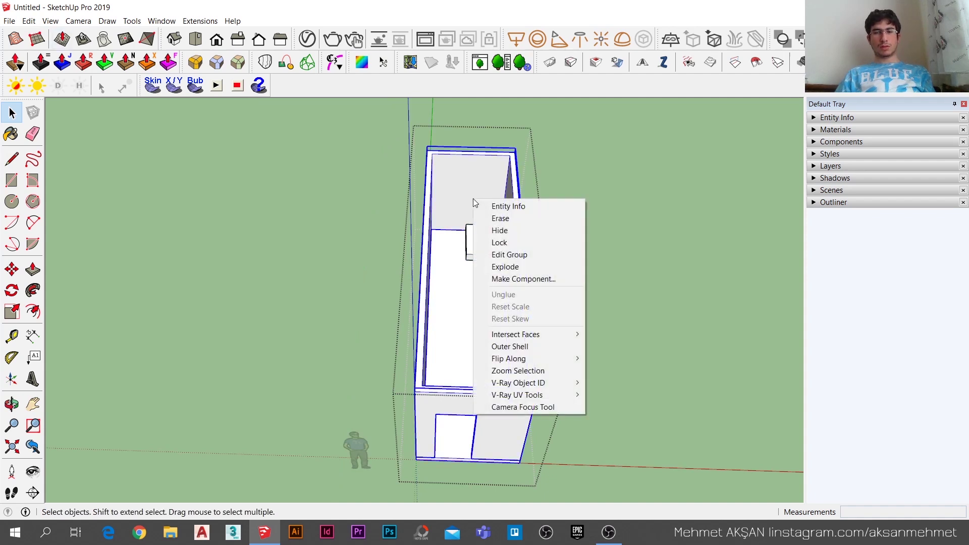
{"action": "left_click", "coordinate": [523, 280]}
{"action": "left_click", "coordinate": [575, 213]}
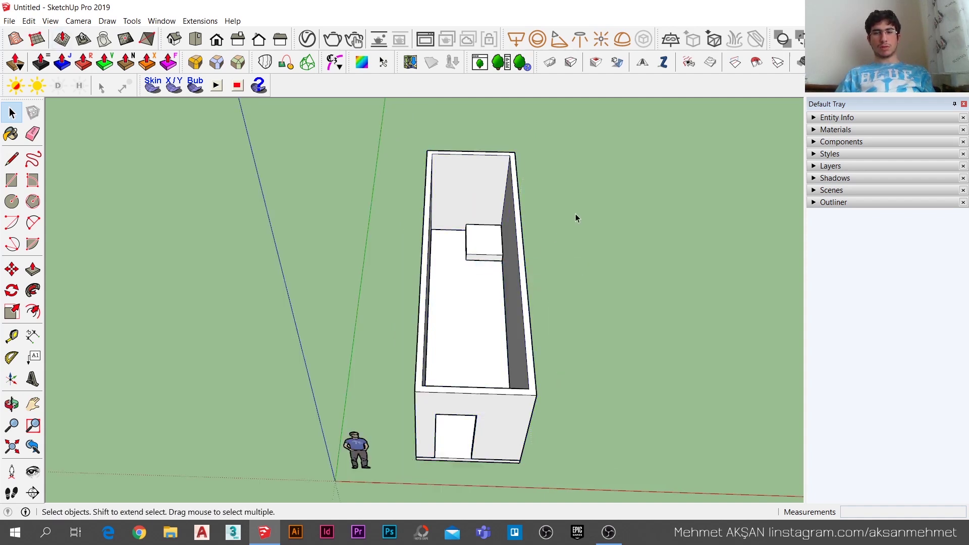
Inside the room group, select the small box and hide it.
{"action": "double_click", "coordinate": [508, 239]}
{"action": "left_click", "coordinate": [486, 248]}
{"action": "right_click", "coordinate": [487, 247]}
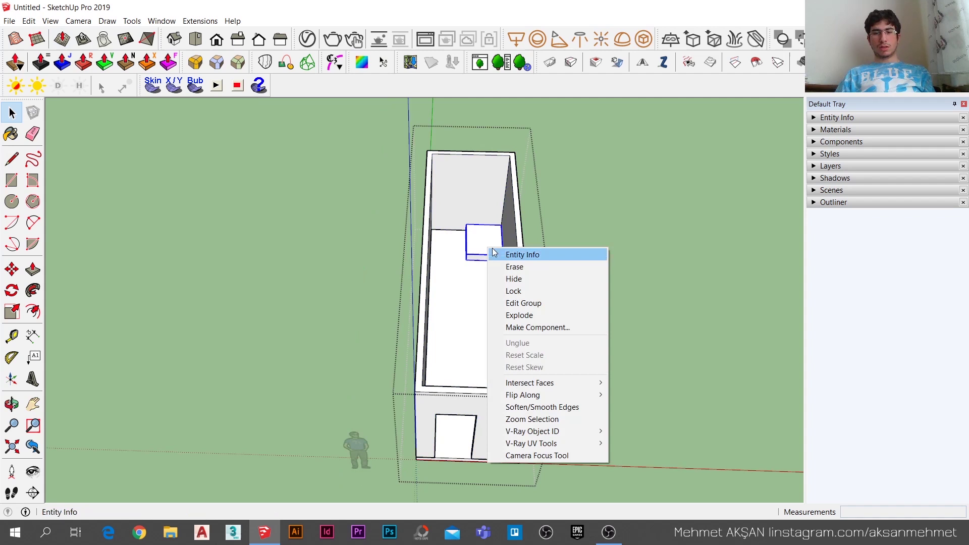
{"action": "left_click", "coordinate": [532, 279]}
{"action": "left_click", "coordinate": [608, 229]}
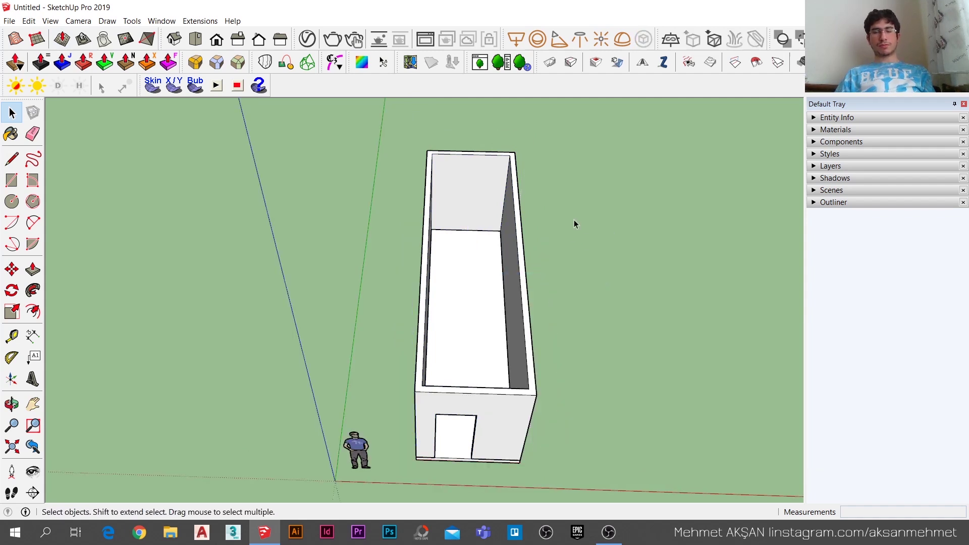
{"action": "double_click", "coordinate": [508, 236]}
{"action": "left_click", "coordinate": [28, 21]}
{"action": "mouse_move", "coordinate": [49, 177]}
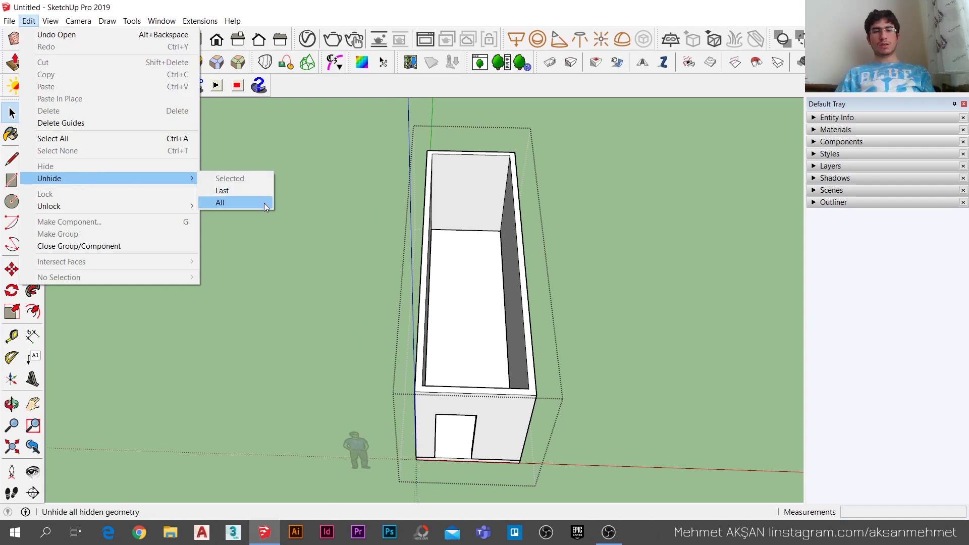
Restore the small box with Edit > Unhide, zoom out and exit the room group.
{"action": "left_click", "coordinate": [263, 203]}
{"action": "mouse_move", "coordinate": [512, 400]}
{"action": "middle_mouse_down"}
{"action": "mouse_move", "coordinate": [534, 158]}
{"action": "mouse_move", "coordinate": [510, 226]}
{"action": "mouse_move", "coordinate": [481, 210]}
{"action": "mouse_move", "coordinate": [433, 428]}
{"action": "middle_mouse_up"}
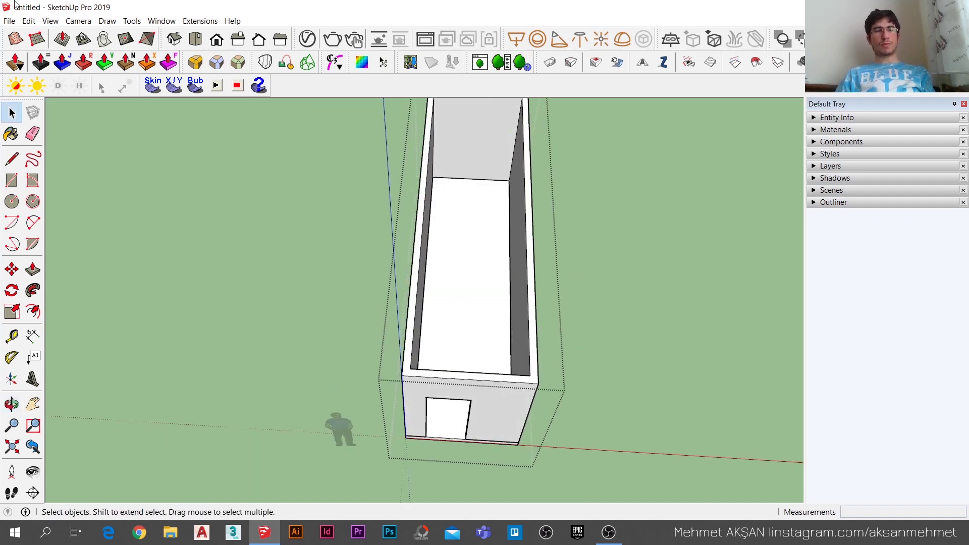
{"action": "left_click", "coordinate": [29, 21]}
{"action": "mouse_move", "coordinate": [49, 177]}
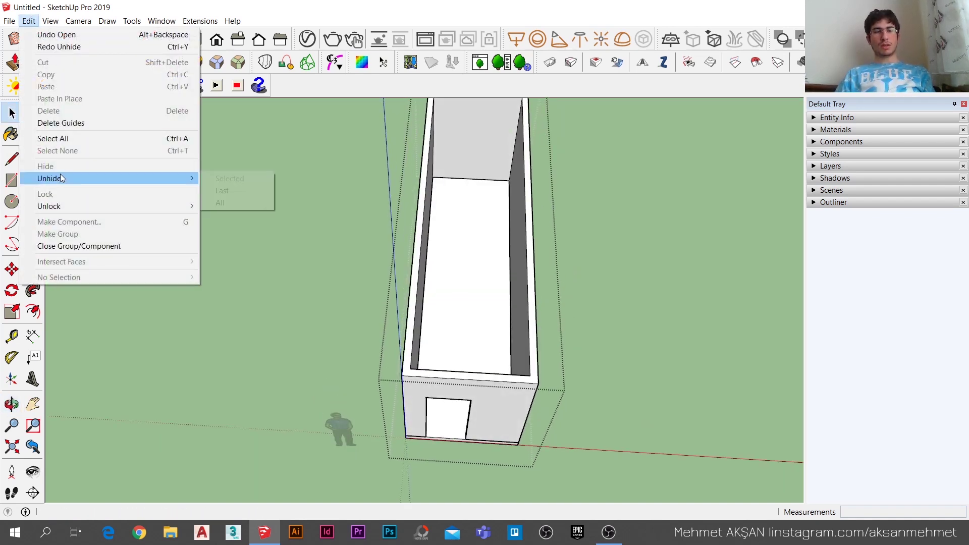
{"action": "left_click", "coordinate": [247, 193]}
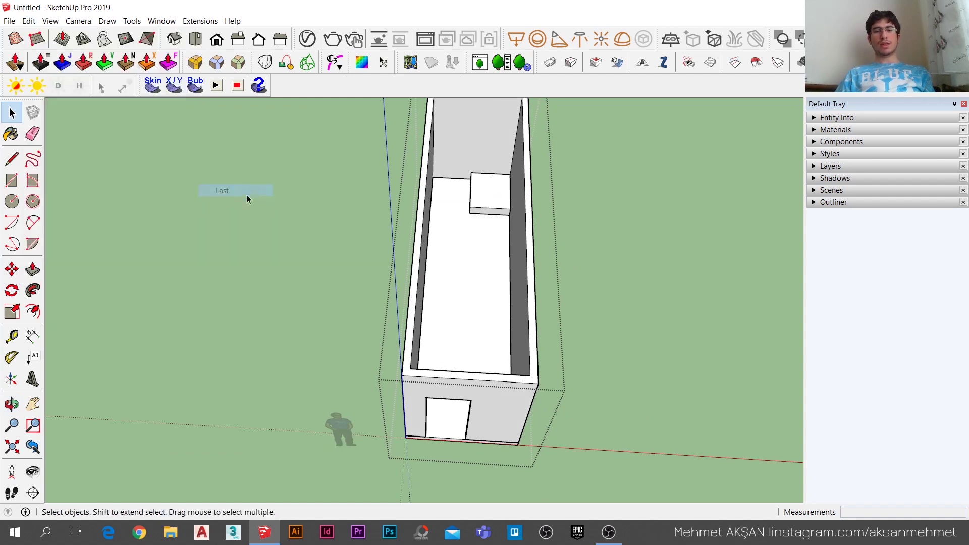
{"action": "scroll", "coordinate": [225, 195], "scroll_direction": "down", "scroll_amount": 1}
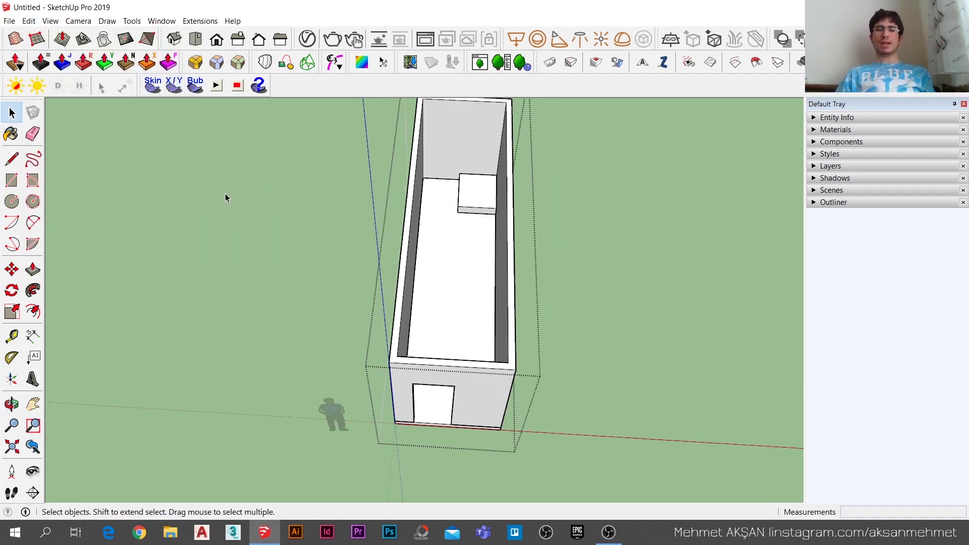
{"action": "scroll", "coordinate": [297, 294], "scroll_direction": "down", "scroll_amount": 1}
{"action": "scroll", "coordinate": [297, 277], "scroll_direction": "down", "scroll_amount": 1}
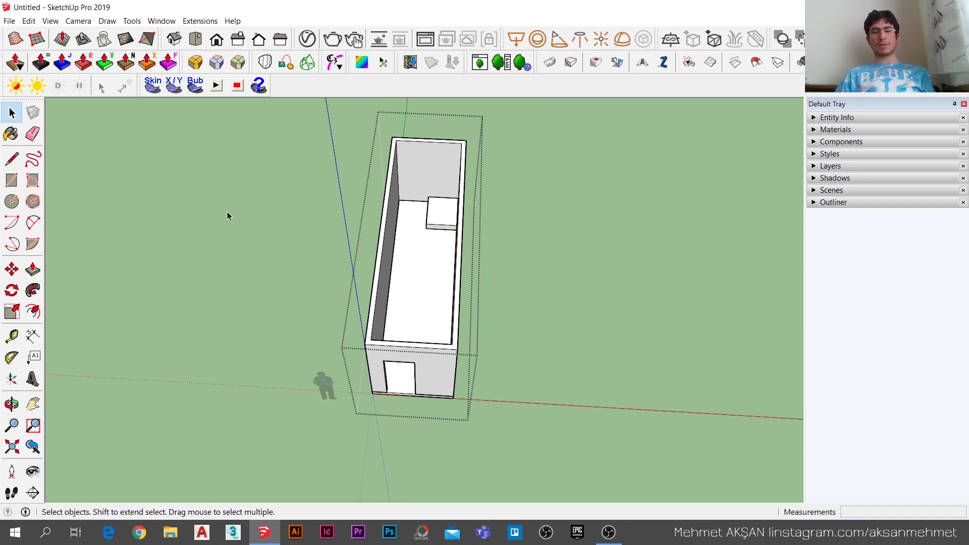
{"action": "left_click", "coordinate": [288, 217]}
Unhide all geometry and turn on Hidden Geometry so the room's roof shows as a grid.
{"action": "middle_click_drag", "start_coordinate": [265, 220], "coordinate": [417, 141]}
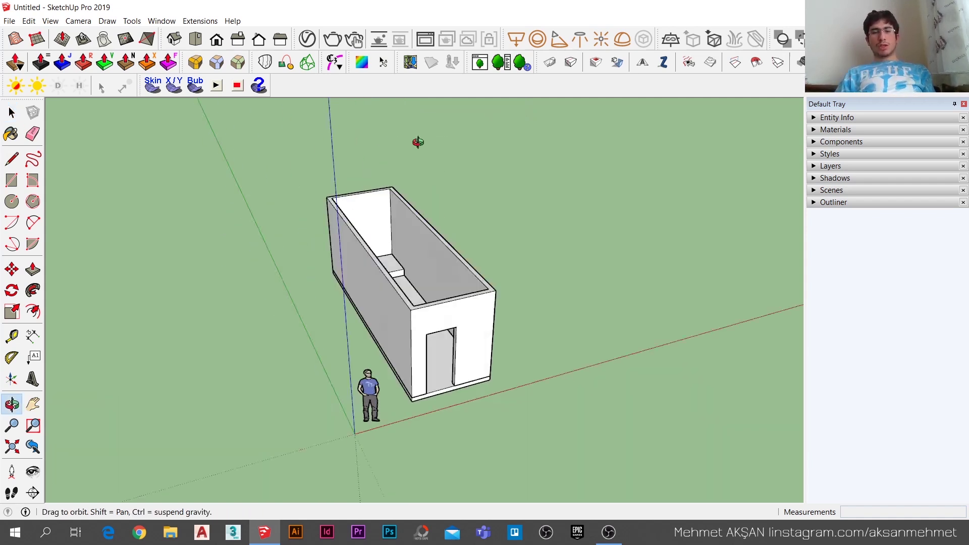
{"action": "left_click", "coordinate": [29, 21]}
{"action": "mouse_move", "coordinate": [49, 178]}
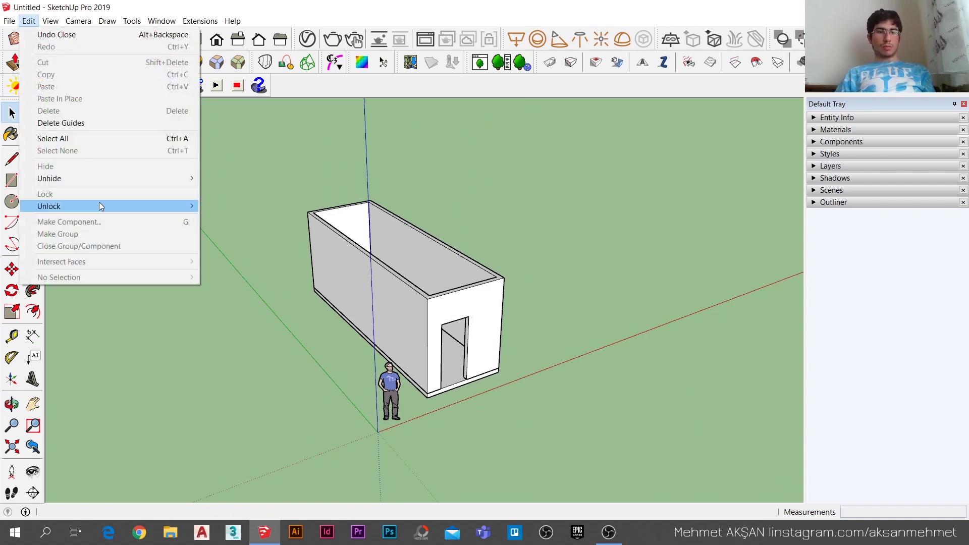
{"action": "left_click", "coordinate": [268, 202]}
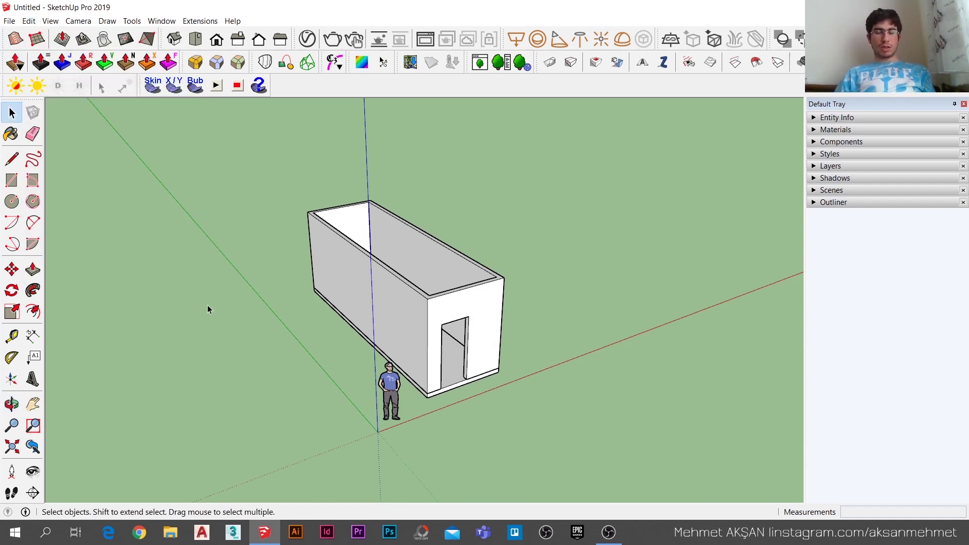
{"action": "middle_click_drag", "start_coordinate": [450, 376], "coordinate": [290, 374]}
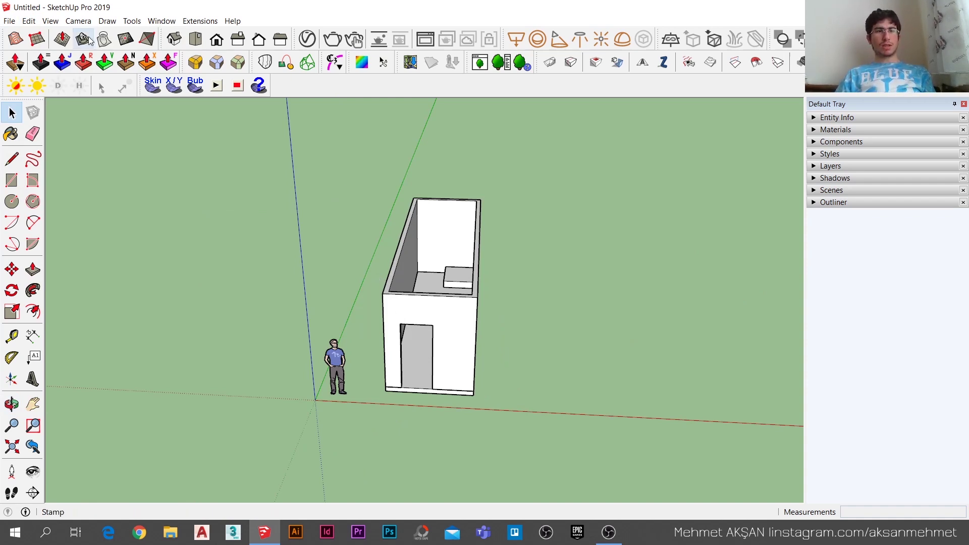
{"action": "left_click", "coordinate": [52, 22]}
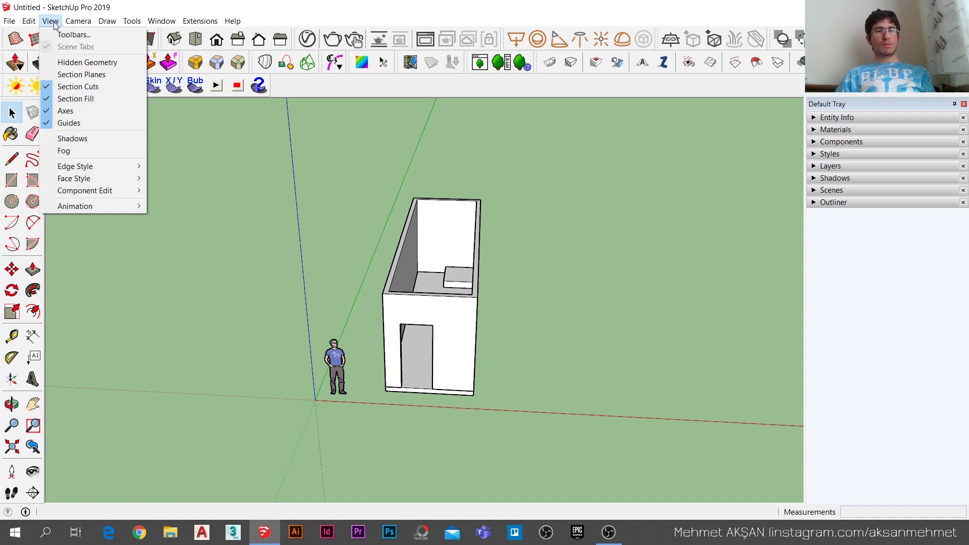
{"action": "left_click", "coordinate": [54, 62]}
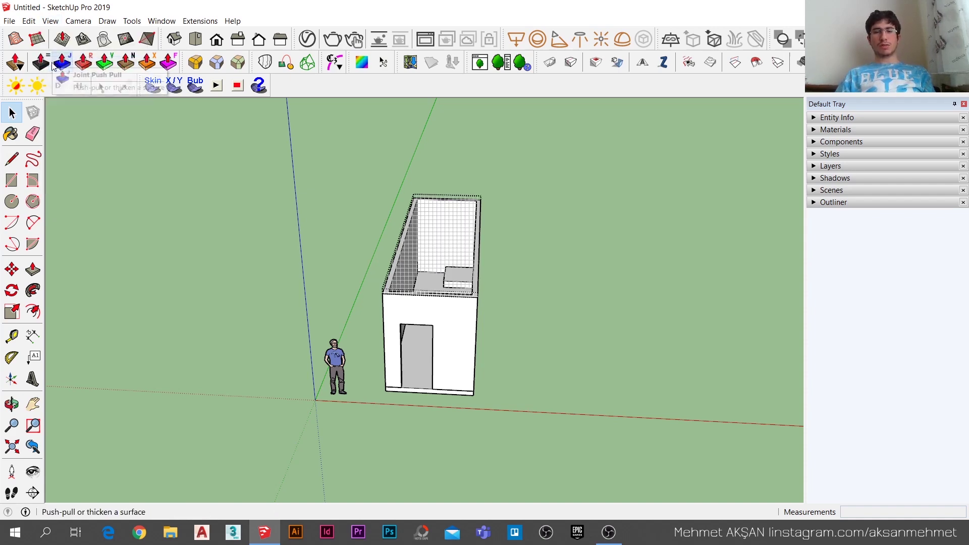
Orbit to look down into the room, then select the room group and open it for editing.
{"action": "mouse_move", "coordinate": [434, 151]}
{"action": "middle_mouse_down"}
{"action": "mouse_move", "coordinate": [441, 170]}
{"action": "mouse_move", "coordinate": [579, 90]}
{"action": "mouse_move", "coordinate": [632, 166]}
{"action": "mouse_move", "coordinate": [390, 261]}
{"action": "middle_mouse_up"}
{"action": "scroll", "coordinate": [453, 300], "scroll_direction": "up", "scroll_amount": 3}
{"action": "scroll", "coordinate": [452, 300], "scroll_direction": "up", "scroll_amount": 2}
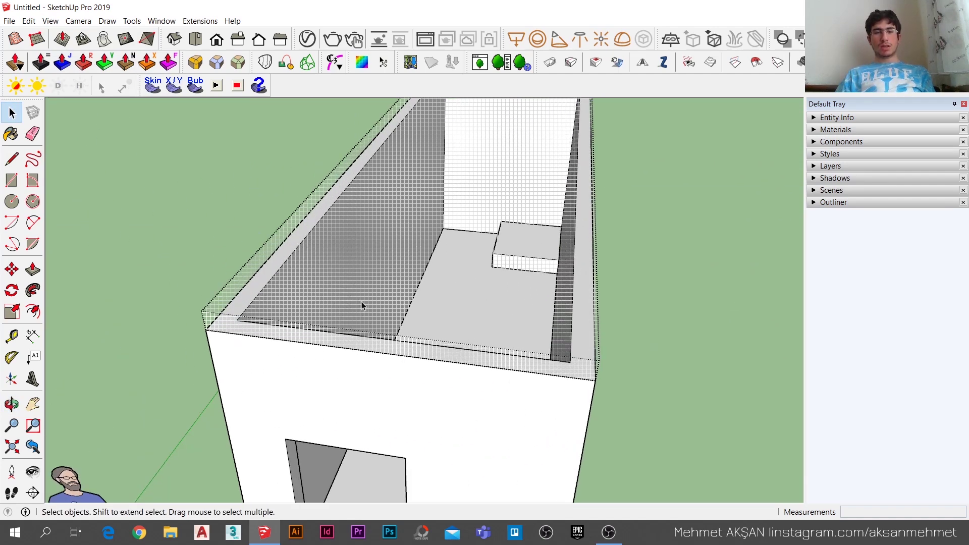
{"action": "mouse_move", "coordinate": [361, 301]}
{"action": "middle_mouse_down"}
{"action": "mouse_move", "coordinate": [302, 247]}
{"action": "mouse_move", "coordinate": [339, 201]}
{"action": "middle_mouse_up"}
{"action": "scroll", "coordinate": [253, 314], "scroll_direction": "up", "scroll_amount": 3}
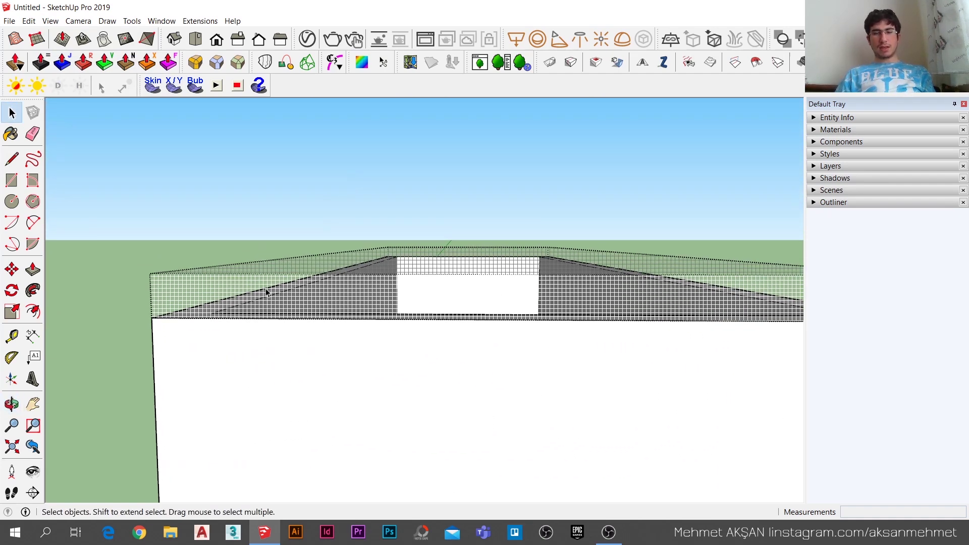
{"action": "scroll", "coordinate": [298, 261], "scroll_direction": "down", "scroll_amount": 3}
{"action": "scroll", "coordinate": [475, 264], "scroll_direction": "down", "scroll_amount": 2}
{"action": "scroll", "coordinate": [475, 263], "scroll_direction": "down", "scroll_amount": 2}
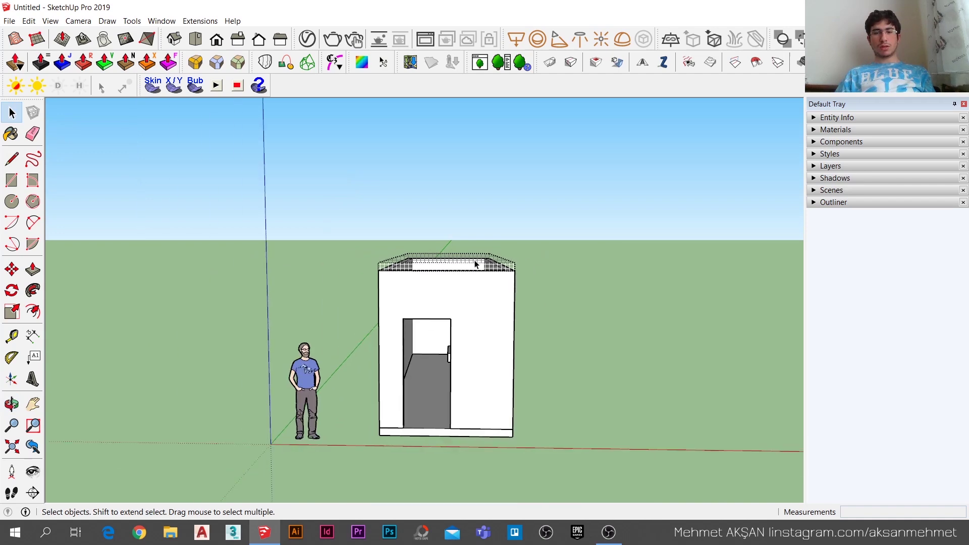
{"action": "middle_click_drag", "start_coordinate": [476, 264], "coordinate": [460, 443]}
{"action": "scroll", "coordinate": [438, 411], "scroll_direction": "down", "scroll_amount": 3}
{"action": "left_click", "coordinate": [429, 291]}
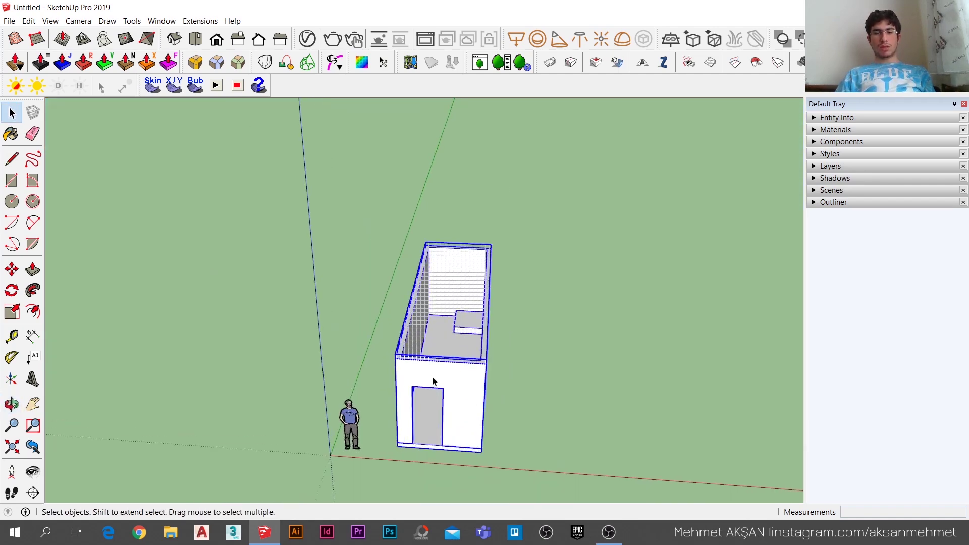
{"action": "scroll", "coordinate": [433, 381], "scroll_direction": "up", "scroll_amount": 3}
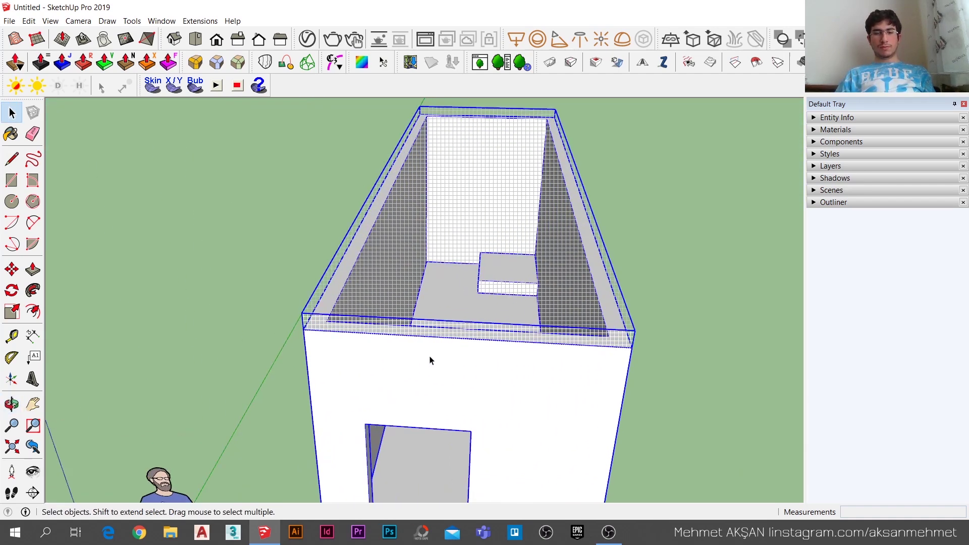
{"action": "double_click", "coordinate": [474, 307]}
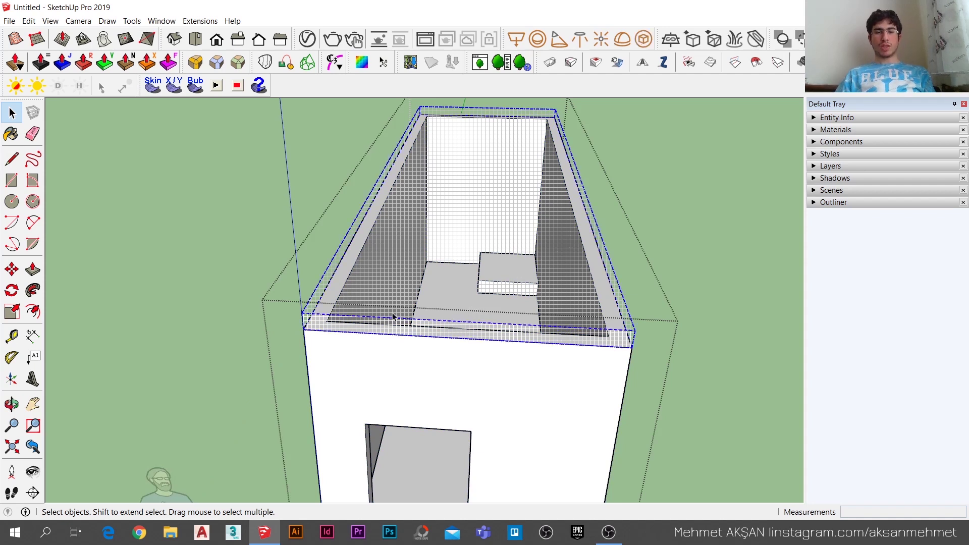
Unhide the room's roof, exit the group, and turn off Hidden Geometry display.
{"action": "right_click", "coordinate": [407, 299]}
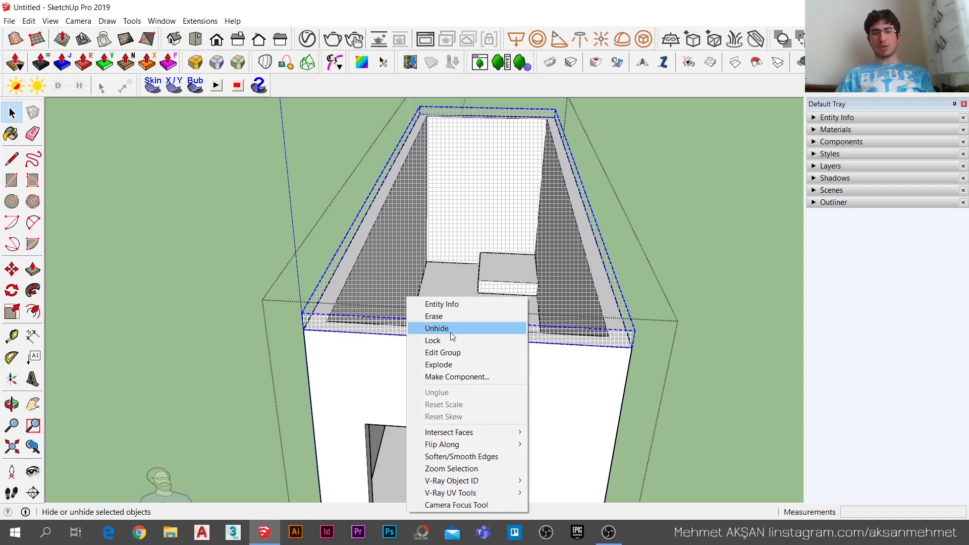
{"action": "left_click", "coordinate": [452, 328]}
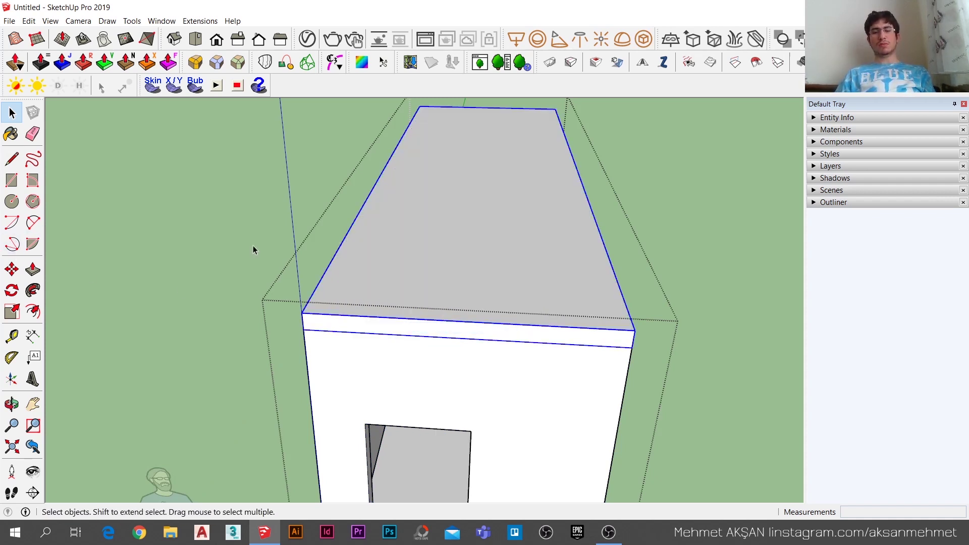
{"action": "scroll", "coordinate": [254, 244], "scroll_direction": "down", "scroll_amount": 3}
{"action": "scroll", "coordinate": [255, 240], "scroll_direction": "down", "scroll_amount": 2}
{"action": "left_click", "coordinate": [590, 268]}
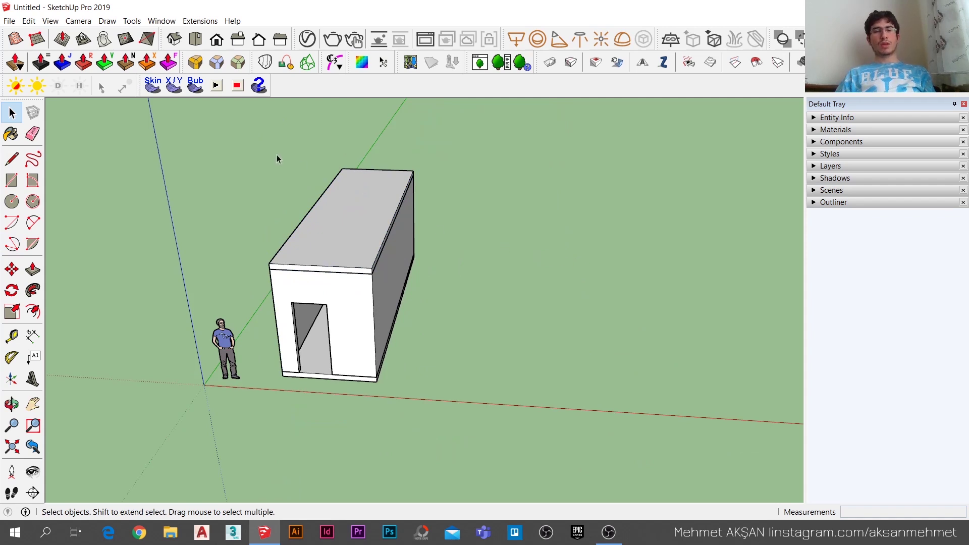
{"action": "left_click", "coordinate": [58, 20]}
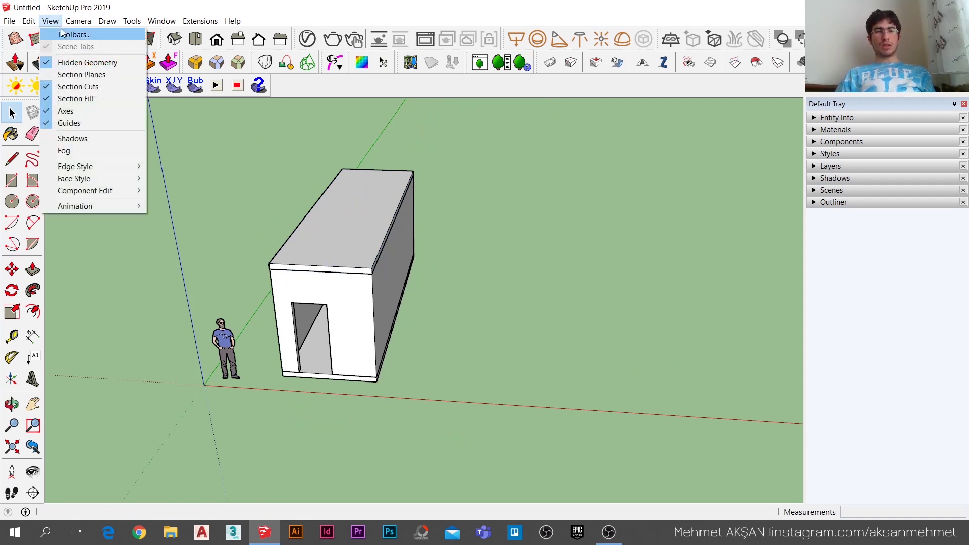
{"action": "left_click", "coordinate": [76, 60]}
Draw a circle beside the room and push/pull it up into a disc.
{"action": "middle_click_drag", "start_coordinate": [522, 271], "coordinate": [470, 324]}
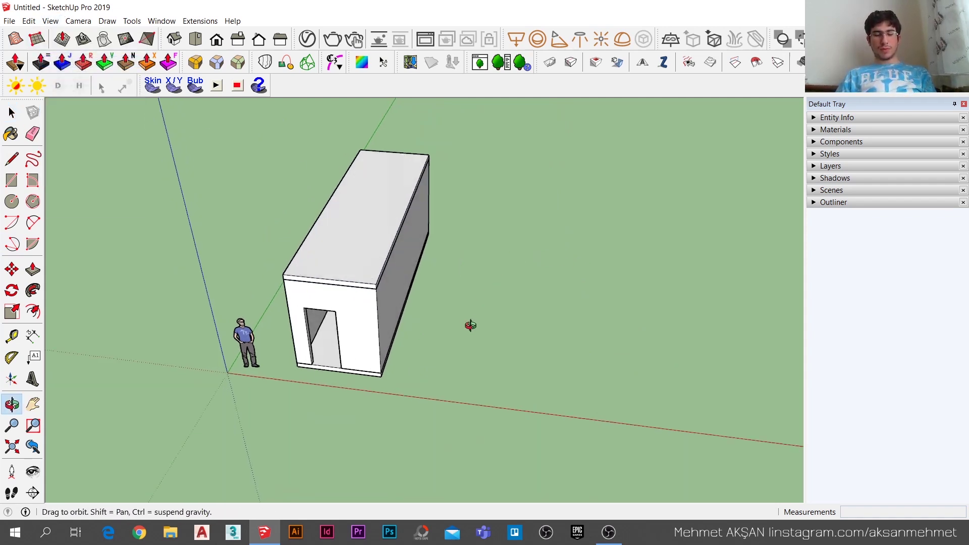
{"action": "key", "text": "c"}
{"action": "left_click", "coordinate": [482, 348]}
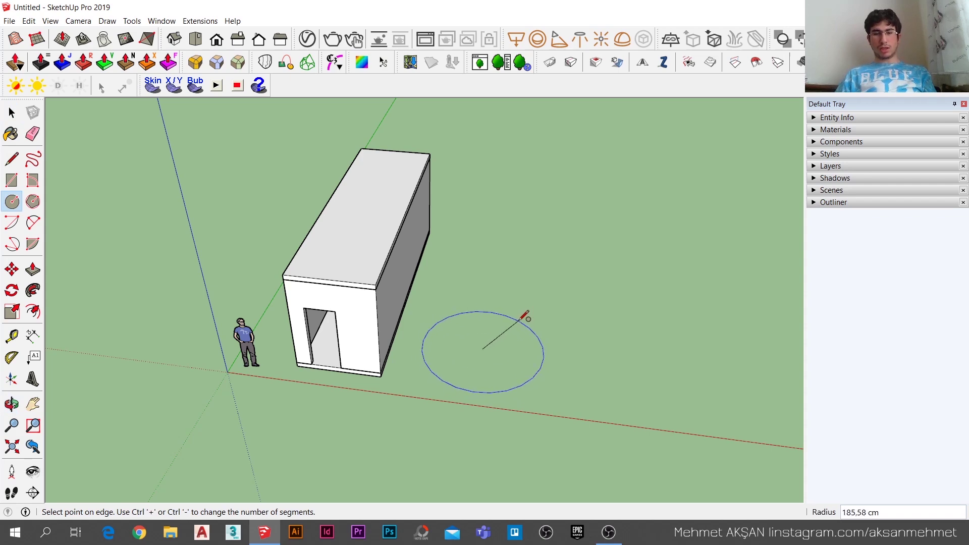
{"action": "left_click", "coordinate": [526, 317]}
{"action": "scroll", "coordinate": [484, 348], "scroll_direction": "up", "scroll_amount": 3}
{"action": "key", "text": "p"}
{"action": "left_click", "coordinate": [490, 355]}
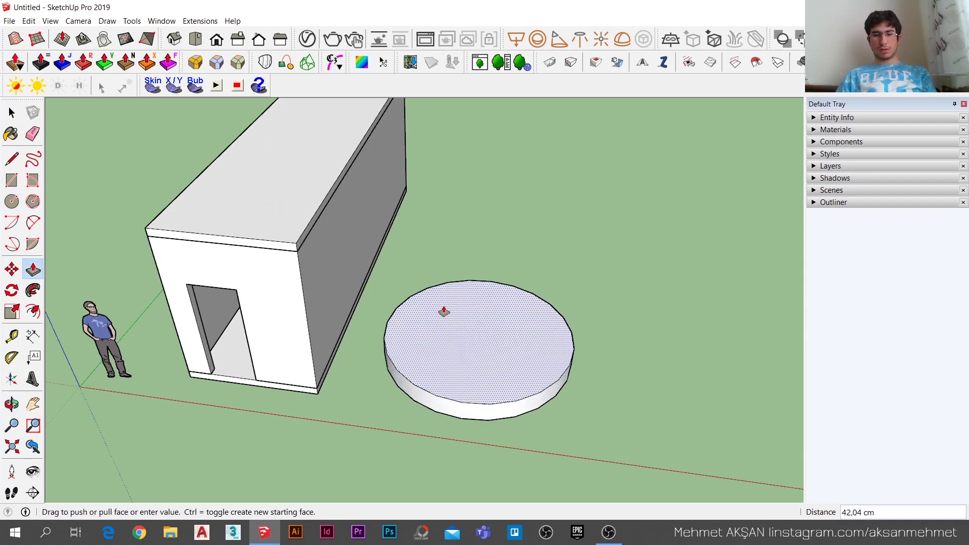
{"action": "left_click", "coordinate": [444, 309]}
{"action": "key", "text": "space"}
RoundCorner the disc's top edge with a 15 cm offset and 24 segments.
{"action": "left_click", "coordinate": [194, 62]}
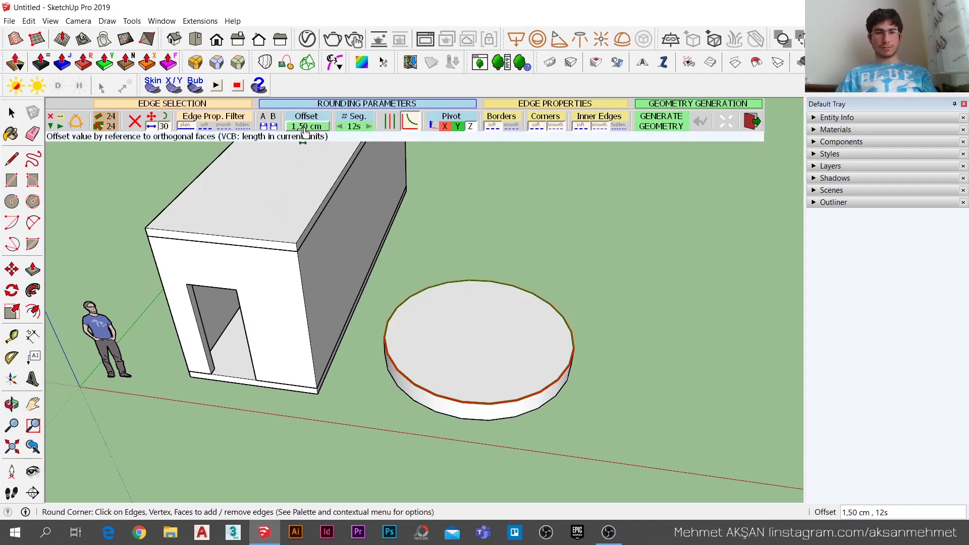
{"action": "left_click", "coordinate": [305, 127]}
{"action": "type", "text": "5"}
{"action": "key", "text": "Return"}
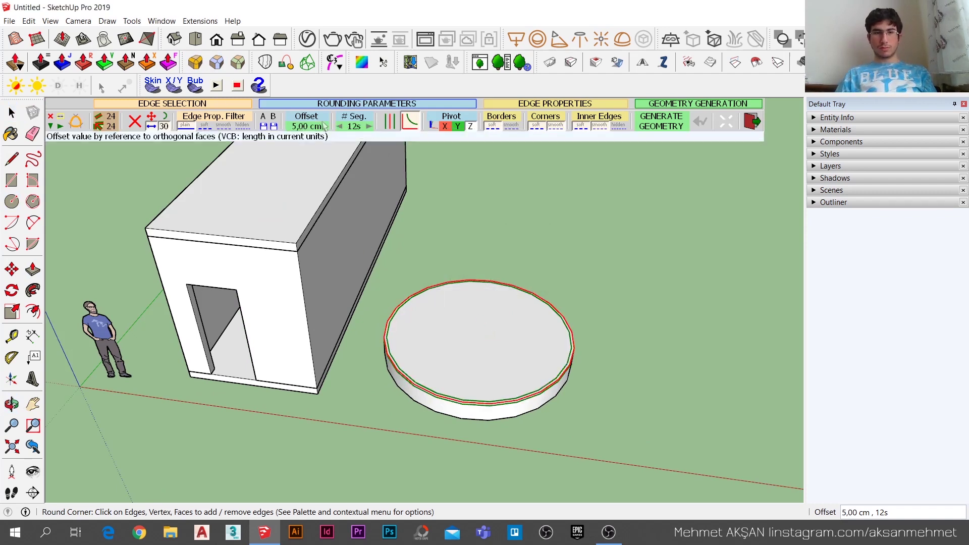
{"action": "left_click", "coordinate": [309, 127]}
{"action": "type", "text": "0"}
{"action": "key", "text": "Return"}
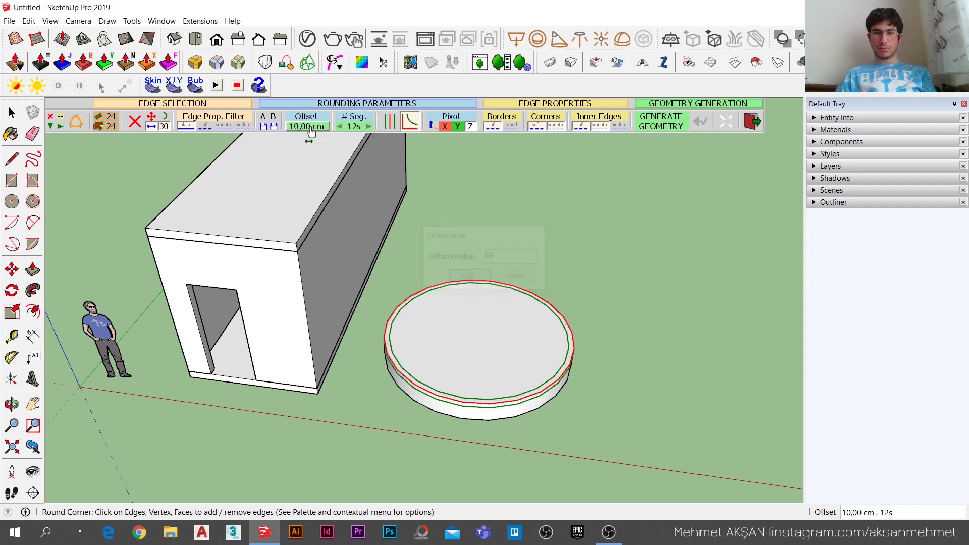
{"action": "left_click", "coordinate": [355, 127]}
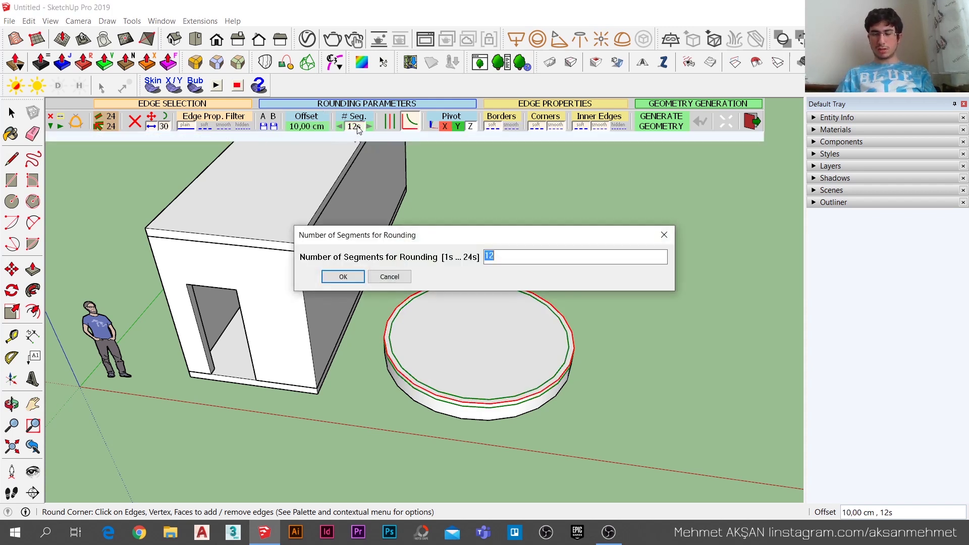
{"action": "type", "text": "24"}
{"action": "key", "text": "Return"}
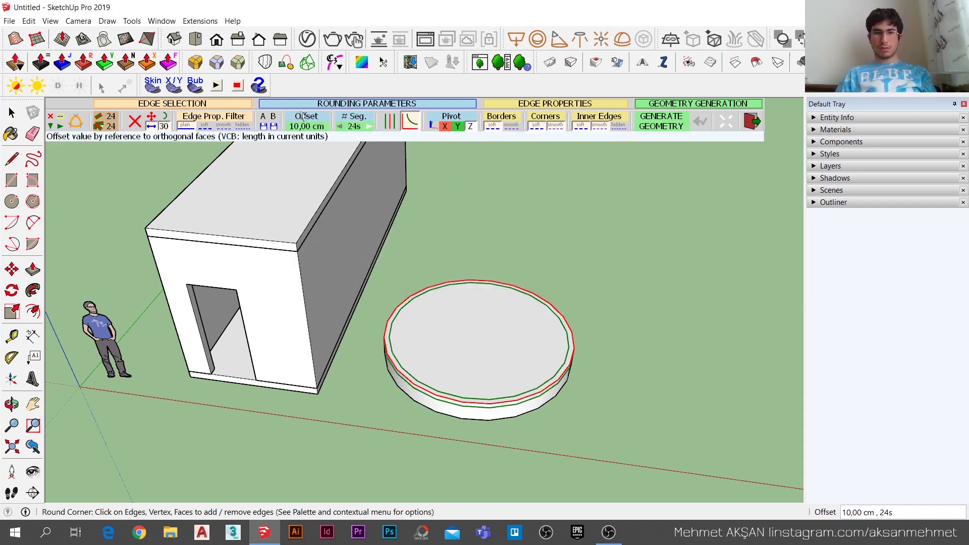
{"action": "left_click", "coordinate": [295, 131]}
{"action": "key", "text": "Return"}
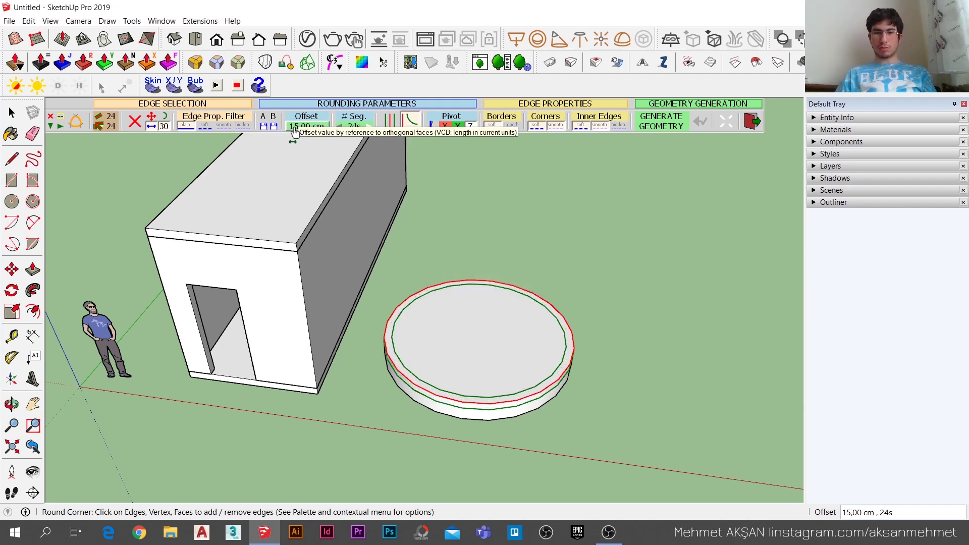
{"action": "left_click", "coordinate": [681, 291]}
{"action": "key", "text": "space"}
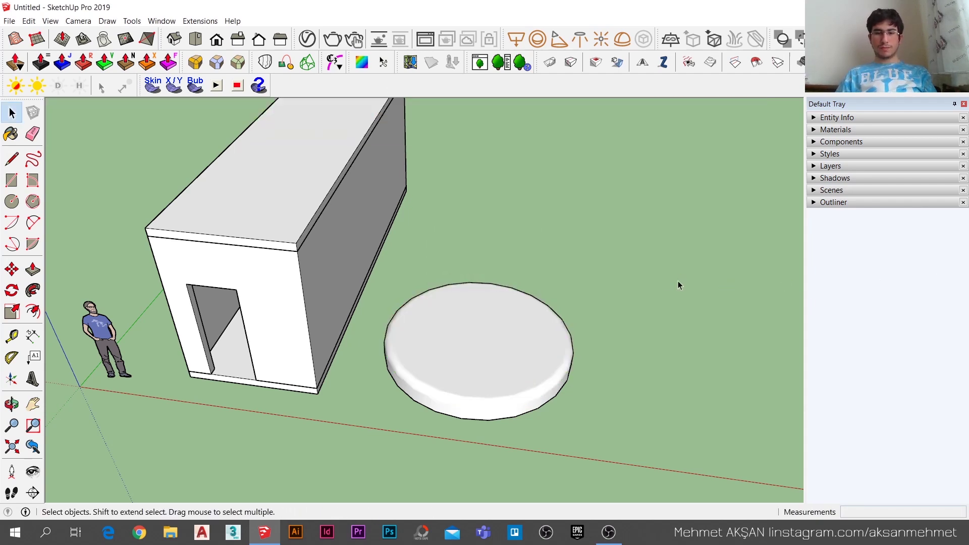
Triple-click the rounded disc to select all its faces.
{"action": "mouse_move", "coordinate": [659, 293]}
{"action": "middle_mouse_down"}
{"action": "mouse_move", "coordinate": [527, 183]}
{"action": "mouse_move", "coordinate": [417, 385]}
{"action": "middle_mouse_up"}
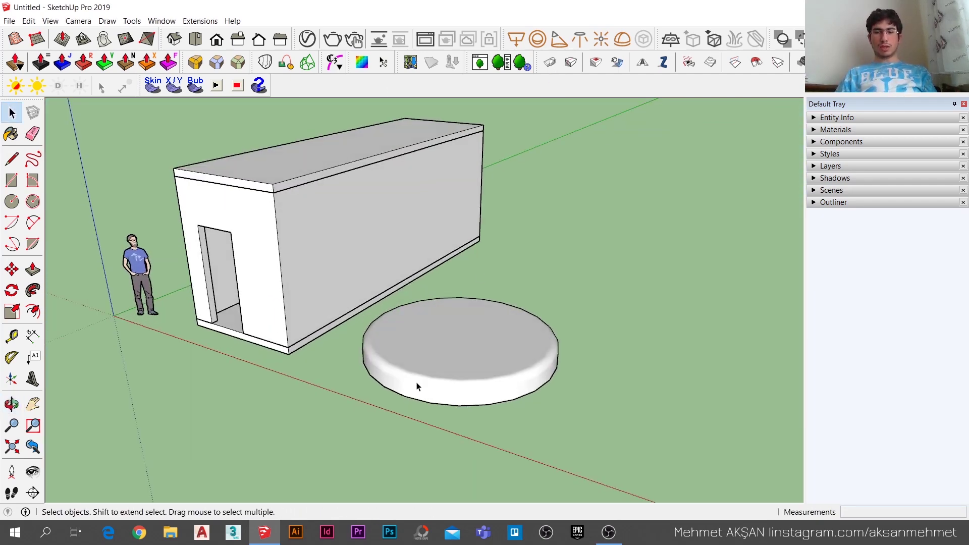
{"action": "scroll", "coordinate": [415, 381], "scroll_direction": "up", "scroll_amount": 3}
{"action": "scroll", "coordinate": [415, 376], "scroll_direction": "up", "scroll_amount": 2}
{"action": "mouse_move", "coordinate": [547, 339]}
{"action": "middle_mouse_down"}
{"action": "mouse_move", "coordinate": [235, 246]}
{"action": "mouse_move", "coordinate": [268, 225]}
{"action": "mouse_move", "coordinate": [694, 339]}
{"action": "middle_mouse_up"}
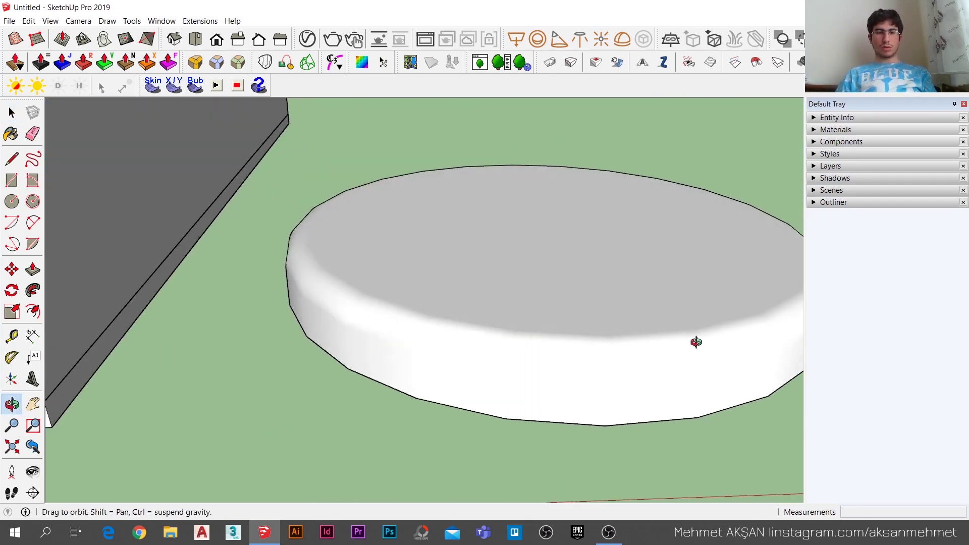
{"action": "triple_click", "coordinate": [515, 335]}
{"action": "scroll", "coordinate": [181, 328], "scroll_direction": "down", "scroll_amount": 3}
{"action": "middle_click_drag", "start_coordinate": [180, 328], "coordinate": [553, 417]}
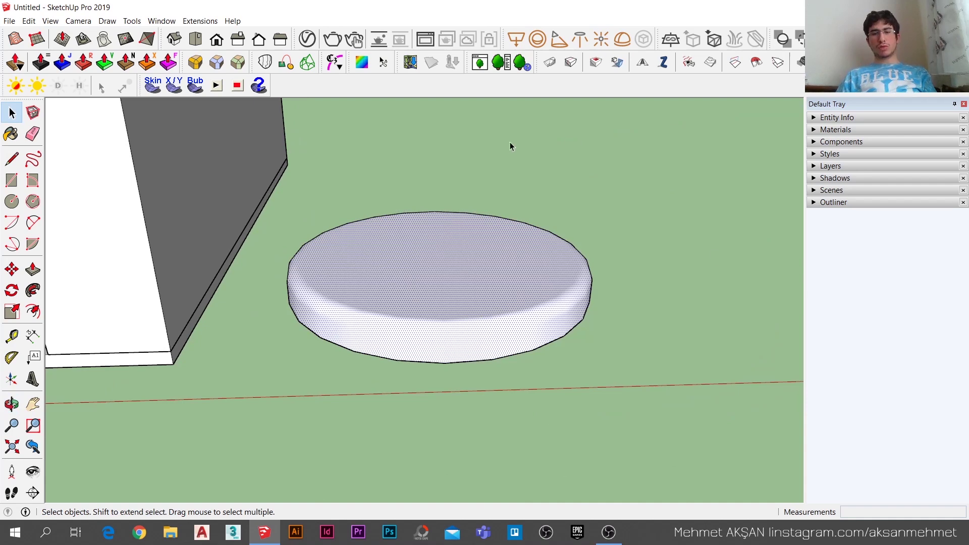
{"action": "middle_click_drag", "start_coordinate": [482, 281], "coordinate": [471, 335]}
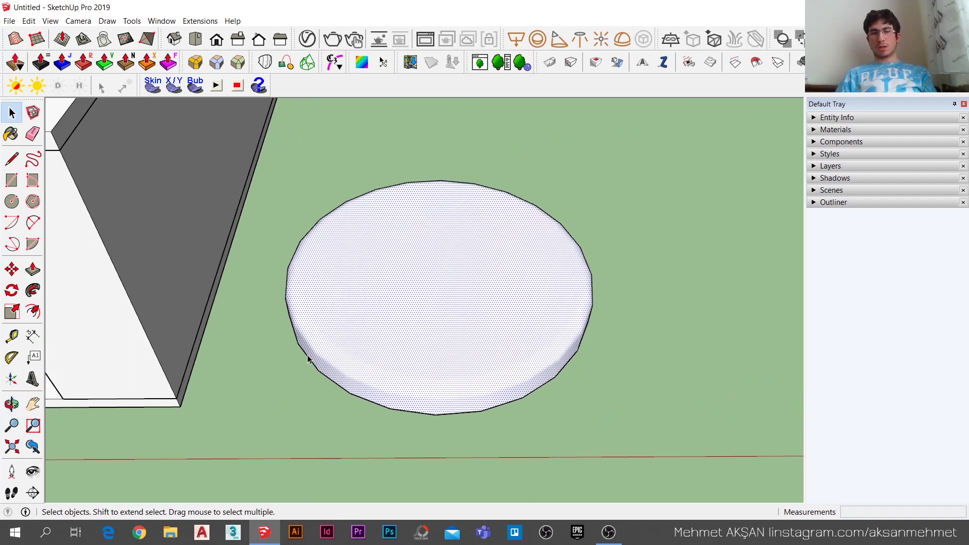
Paint the disc pink with Color A02, then repaint it red with Color A05.
{"action": "left_click", "coordinate": [847, 130]}
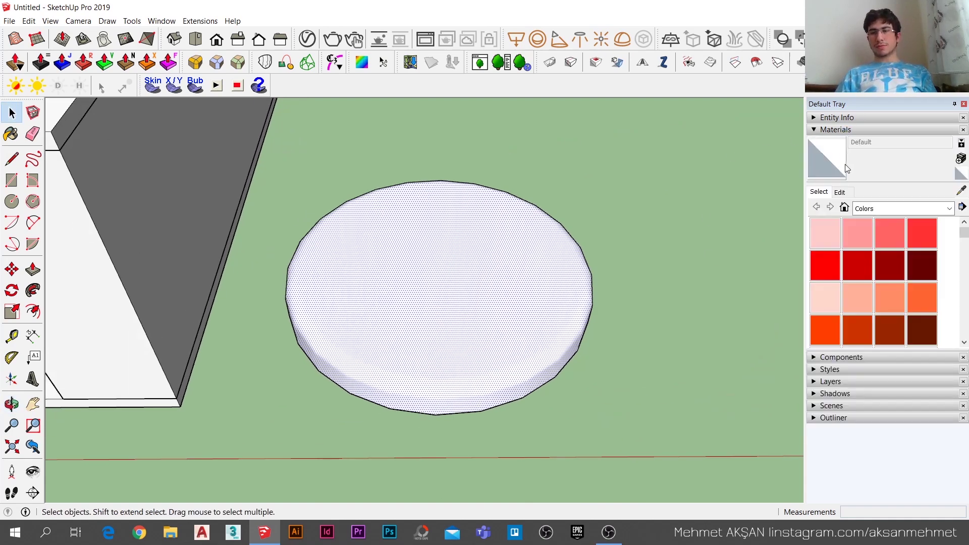
{"action": "left_click", "coordinate": [863, 251]}
{"action": "left_click", "coordinate": [349, 260]}
{"action": "middle_click_drag", "start_coordinate": [372, 298], "coordinate": [389, 303]}
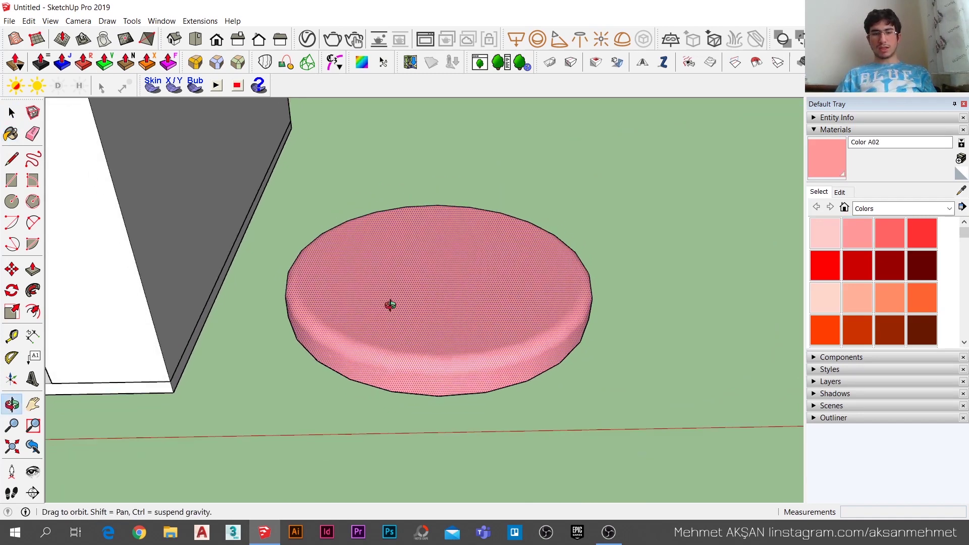
{"action": "scroll", "coordinate": [355, 347], "scroll_direction": "up", "scroll_amount": 2}
{"action": "scroll", "coordinate": [355, 347], "scroll_direction": "up", "scroll_amount": 1}
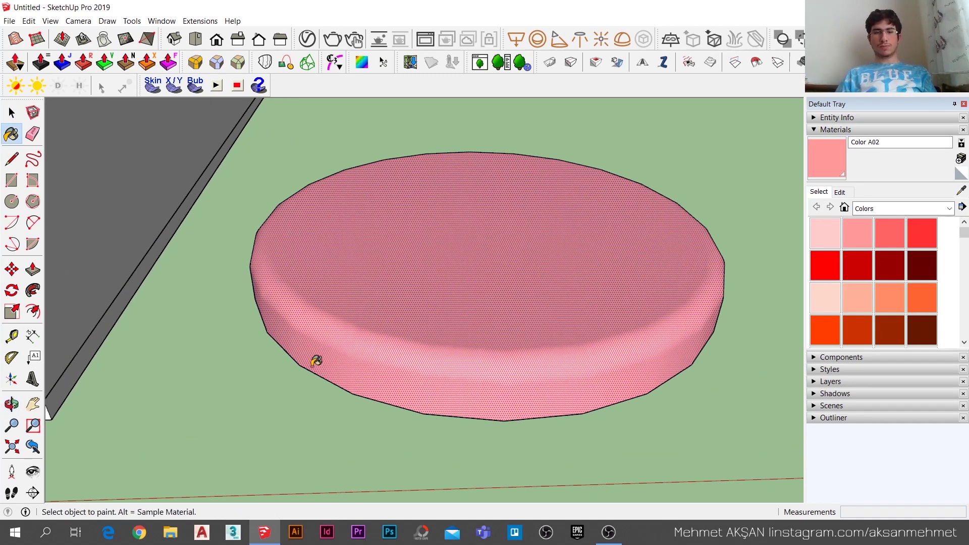
{"action": "left_click", "coordinate": [837, 277]}
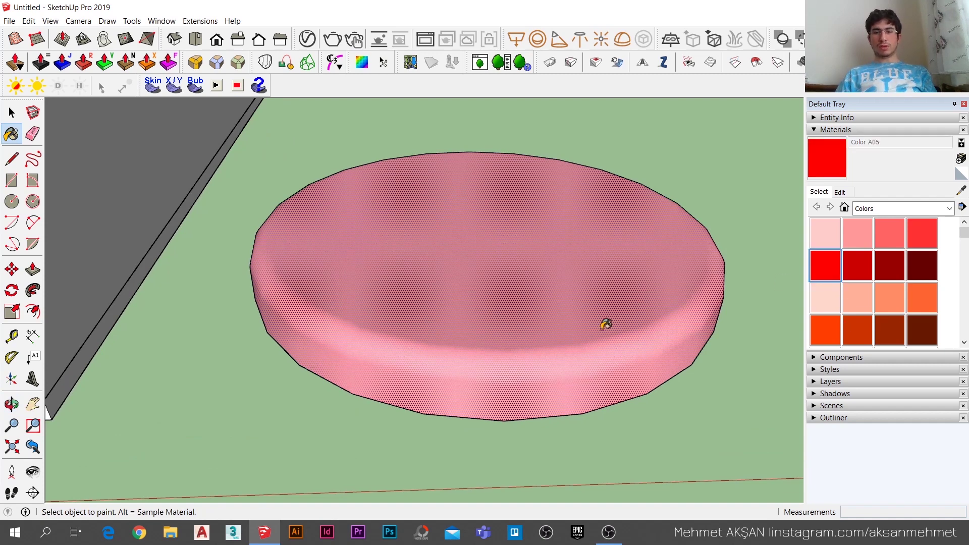
{"action": "left_click", "coordinate": [585, 342]}
{"action": "key", "text": "space"}
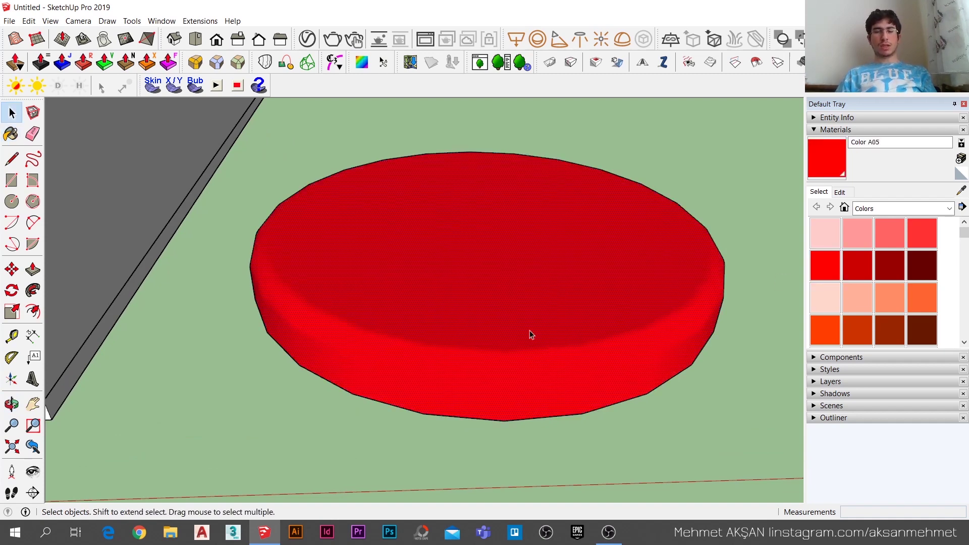
{"action": "scroll", "coordinate": [361, 382], "scroll_direction": "down", "scroll_amount": 2}
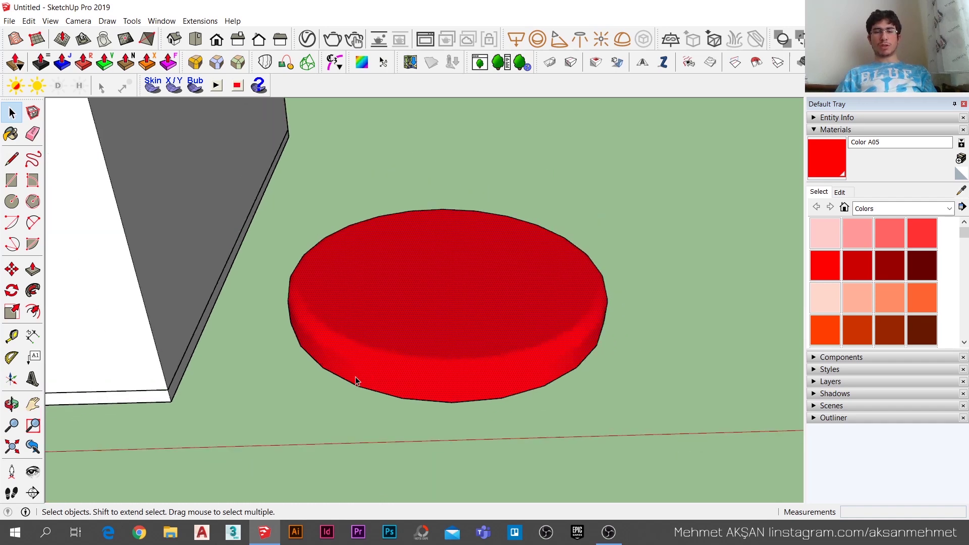
Turn on Hidden Geometry so the disc's hidden edges appear as dashed lines.
{"action": "left_click", "coordinate": [28, 23]}
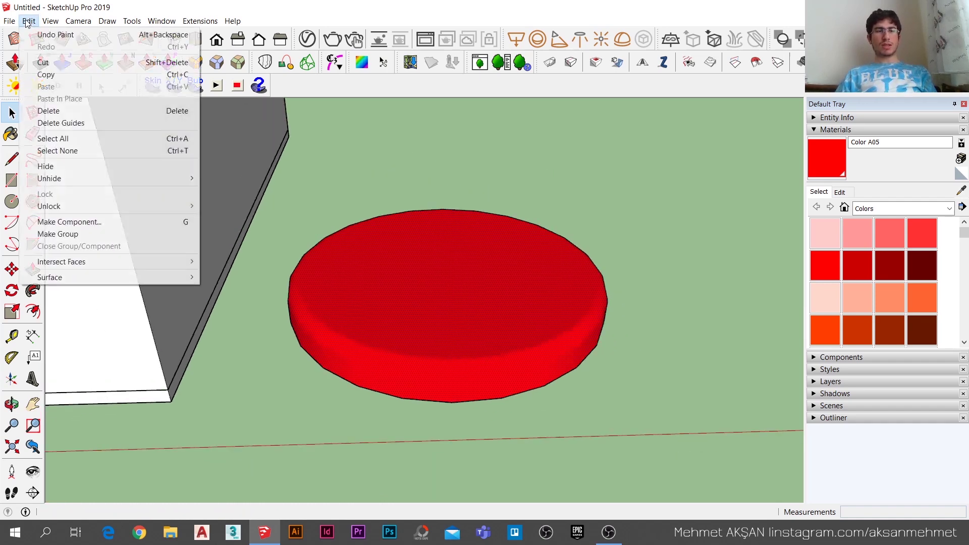
{"action": "left_click", "coordinate": [62, 64]}
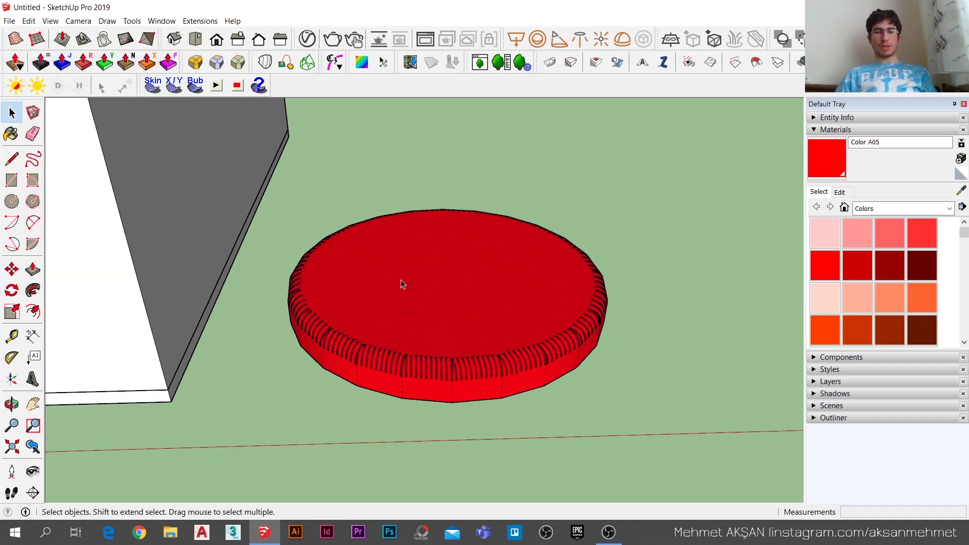
{"action": "scroll", "coordinate": [459, 368], "scroll_direction": "up", "scroll_amount": 3}
{"action": "scroll", "coordinate": [398, 373], "scroll_direction": "up", "scroll_amount": 2}
{"action": "scroll", "coordinate": [399, 370], "scroll_direction": "up", "scroll_amount": 2}
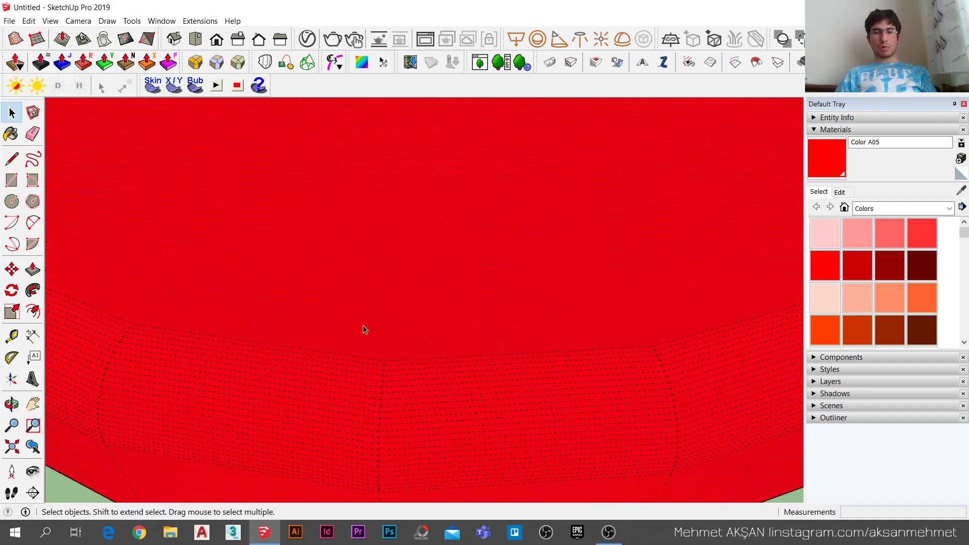
{"action": "scroll", "coordinate": [439, 237], "scroll_direction": "down", "scroll_amount": 3}
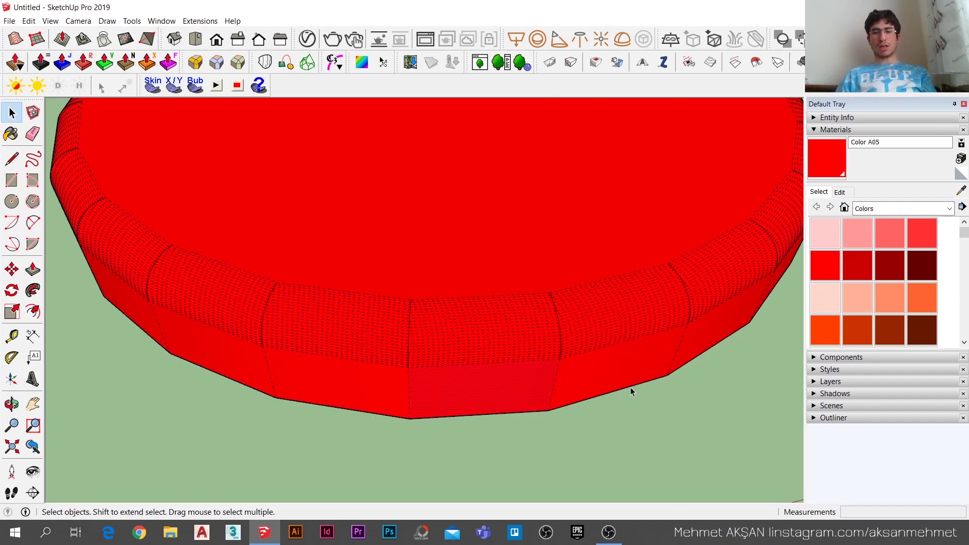
Zoom and orbit in close to inspect the red faceted rim.
{"action": "scroll", "coordinate": [336, 334], "scroll_direction": "up", "scroll_amount": 3}
{"action": "scroll", "coordinate": [310, 377], "scroll_direction": "up", "scroll_amount": 3}
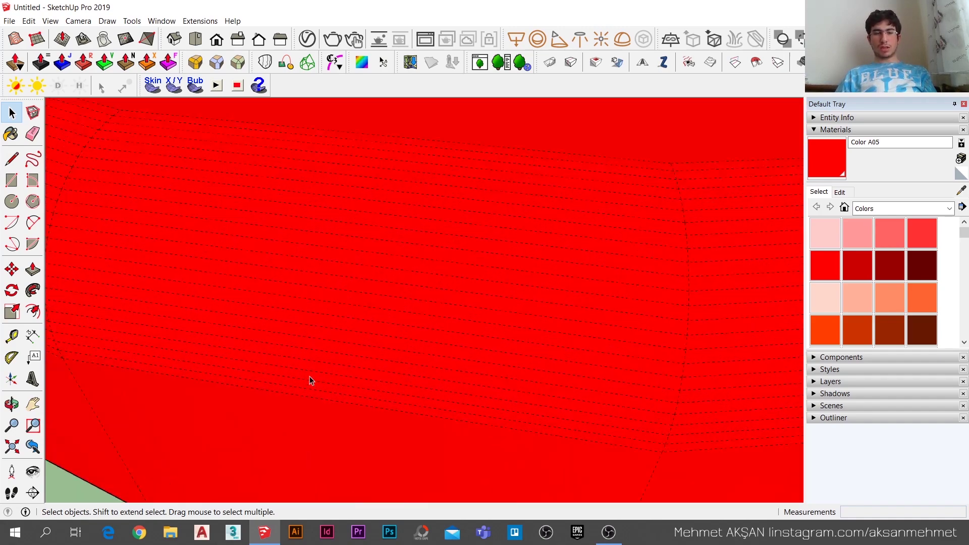
{"action": "scroll", "coordinate": [337, 346], "scroll_direction": "down", "scroll_amount": 1}
{"action": "scroll", "coordinate": [337, 345], "scroll_direction": "down", "scroll_amount": 1}
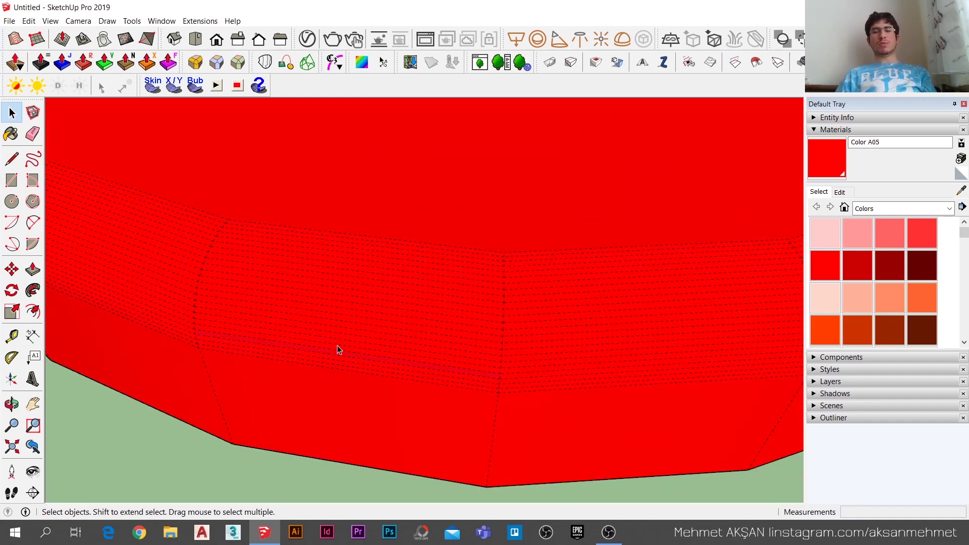
{"action": "scroll", "coordinate": [337, 345], "scroll_direction": "down", "scroll_amount": 3}
{"action": "scroll", "coordinate": [337, 345], "scroll_direction": "up", "scroll_amount": 1}
{"action": "scroll", "coordinate": [337, 345], "scroll_direction": "up", "scroll_amount": 1}
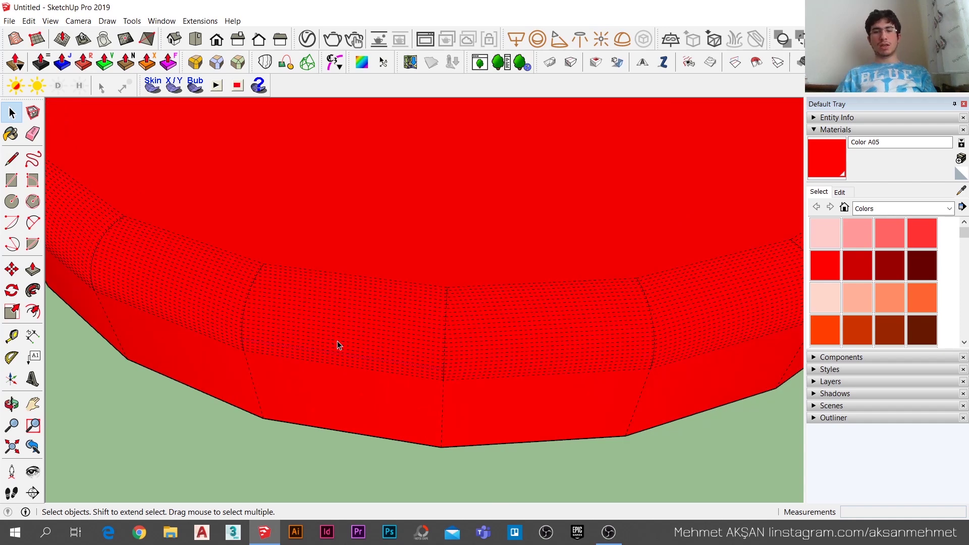
{"action": "mouse_move", "coordinate": [360, 319]}
{"action": "middle_mouse_down"}
{"action": "mouse_move", "coordinate": [396, 300]}
{"action": "mouse_move", "coordinate": [182, 218]}
{"action": "middle_mouse_up"}
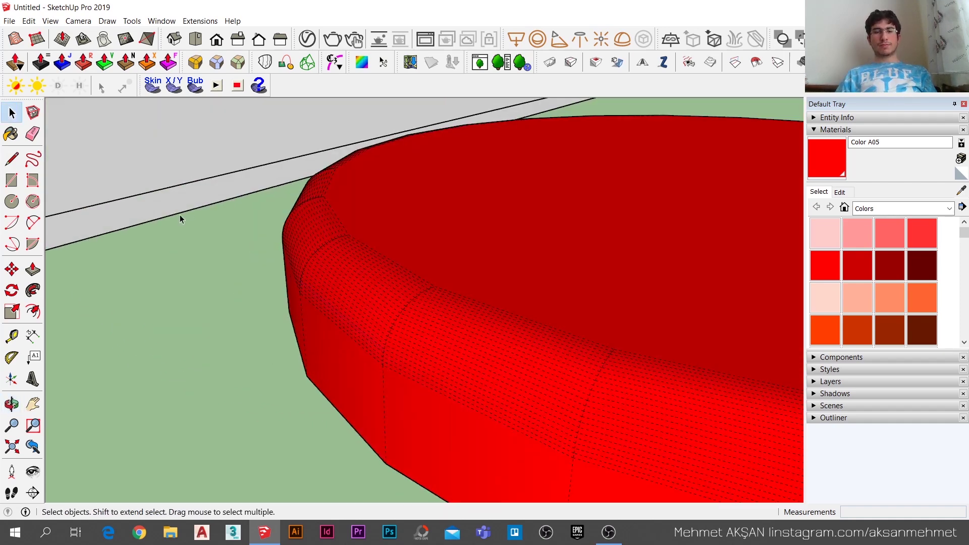
{"action": "middle_click_drag", "start_coordinate": [378, 267], "coordinate": [450, 298]}
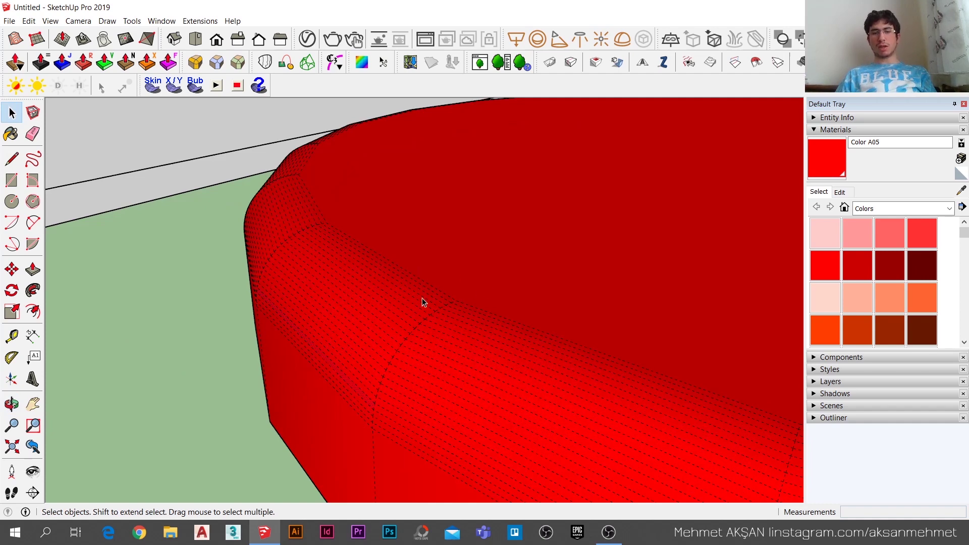
Paint the disc's flat top and first side faces pink with Color A02.
{"action": "mouse_move", "coordinate": [315, 372]}
{"action": "middle_mouse_down"}
{"action": "mouse_move", "coordinate": [461, 412]}
{"action": "mouse_move", "coordinate": [645, 320]}
{"action": "middle_mouse_up"}
{"action": "left_click", "coordinate": [867, 230]}
{"action": "left_click", "coordinate": [454, 270]}
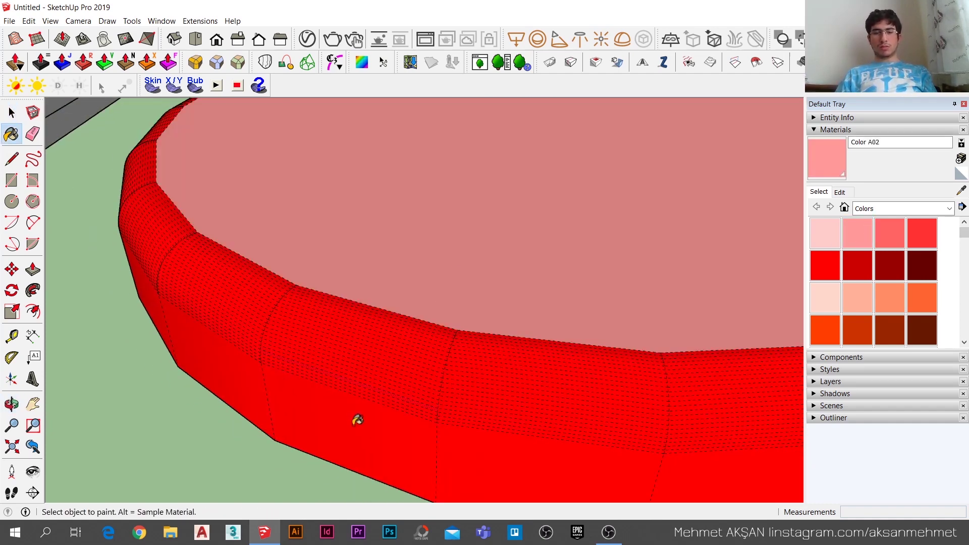
{"action": "left_click", "coordinate": [357, 418]}
{"action": "scroll", "coordinate": [126, 346], "scroll_direction": "down", "scroll_amount": 5}
{"action": "middle_click_drag", "start_coordinate": [125, 346], "coordinate": [338, 413]}
{"action": "left_click", "coordinate": [338, 413]}
{"action": "left_click", "coordinate": [450, 414]}
{"action": "left_click", "coordinate": [547, 402]}
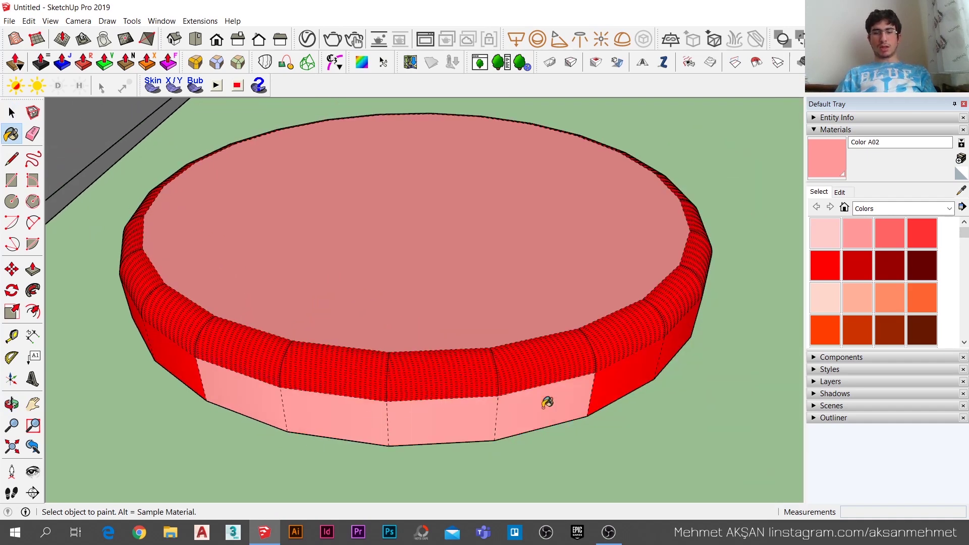
{"action": "left_click", "coordinate": [621, 378]}
{"action": "middle_click_drag", "start_coordinate": [639, 363], "coordinate": [441, 388]}
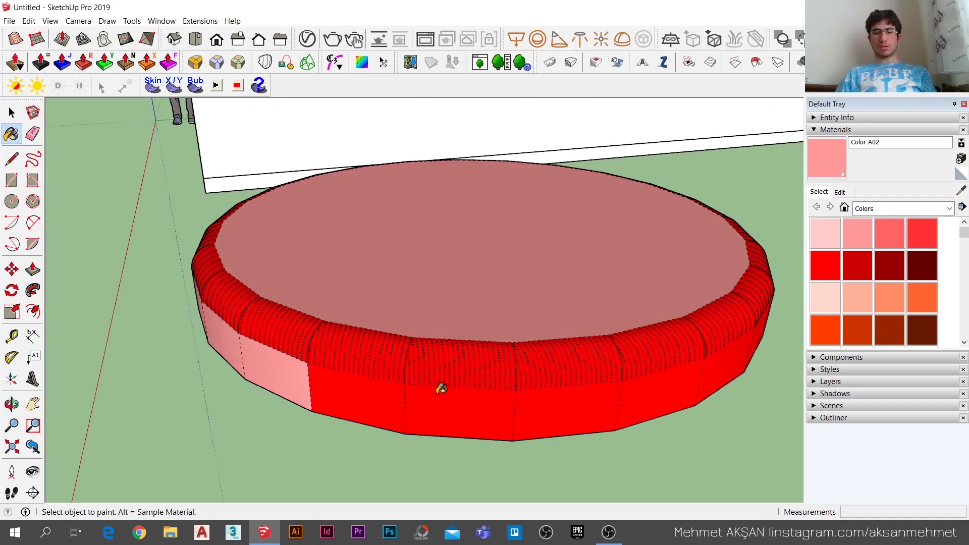
{"action": "left_click", "coordinate": [356, 394]}
{"action": "left_click", "coordinate": [464, 403]}
{"action": "left_click", "coordinate": [565, 404]}
{"action": "left_click", "coordinate": [656, 379]}
Paint the remaining red side faces pink, leaving only the rounded rim red.
{"action": "middle_click_drag", "start_coordinate": [675, 372], "coordinate": [344, 369]}
{"action": "scroll", "coordinate": [67, 407], "scroll_direction": "down", "scroll_amount": 3}
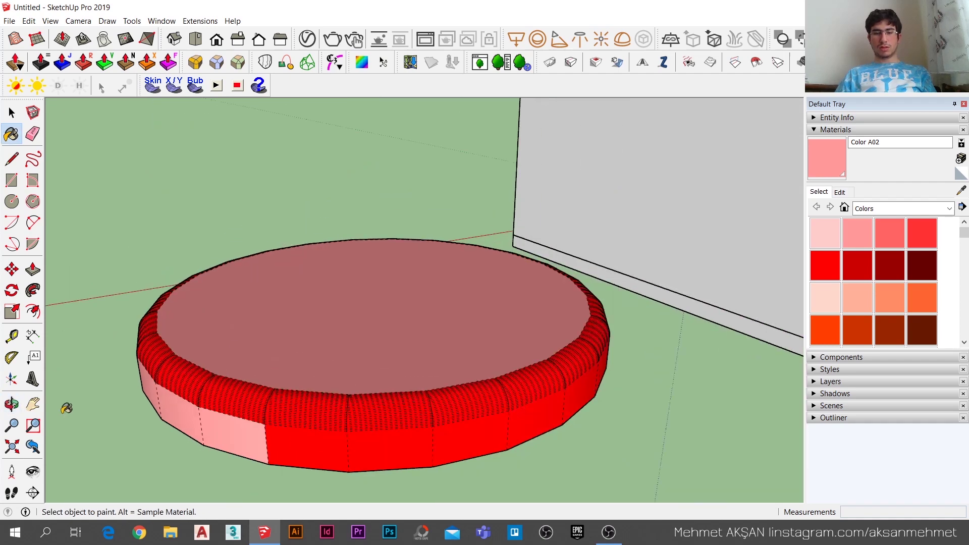
{"action": "left_click", "coordinate": [317, 439]}
{"action": "left_click", "coordinate": [396, 439]}
{"action": "left_click", "coordinate": [483, 442]}
{"action": "left_click", "coordinate": [525, 430]}
{"action": "left_click", "coordinate": [585, 386]}
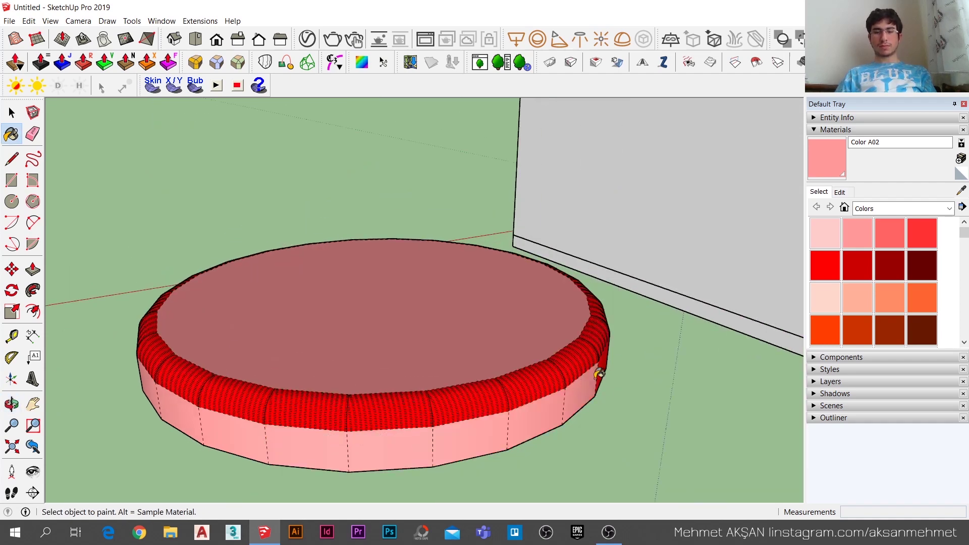
{"action": "middle_click_drag", "start_coordinate": [594, 356], "coordinate": [324, 383]}
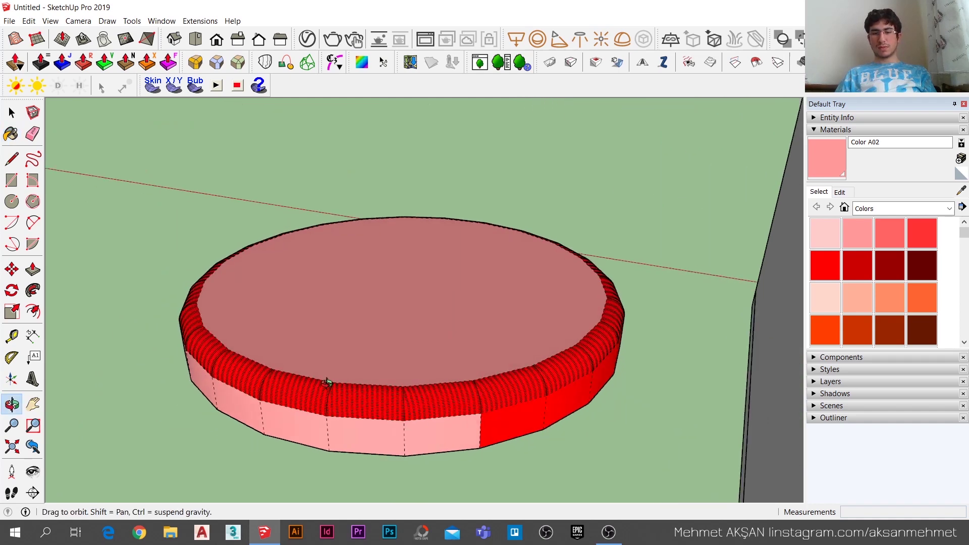
{"action": "left_click", "coordinate": [530, 421]}
{"action": "left_click", "coordinate": [575, 400]}
{"action": "left_click", "coordinate": [602, 374]}
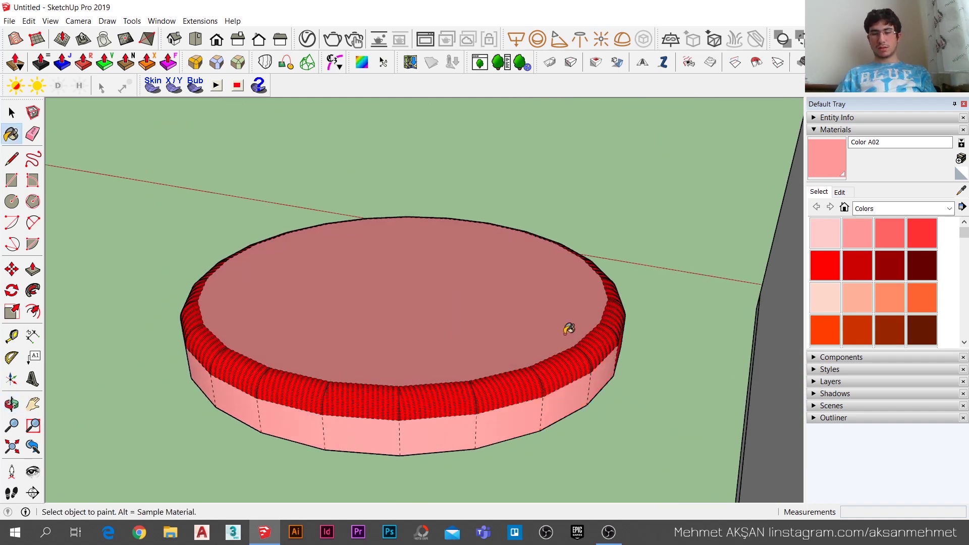
{"action": "mouse_move", "coordinate": [488, 353]}
{"action": "middle_mouse_down"}
{"action": "mouse_move", "coordinate": [444, 372]}
{"action": "mouse_move", "coordinate": [167, 361]}
{"action": "mouse_move", "coordinate": [472, 338]}
{"action": "mouse_move", "coordinate": [616, 303]}
{"action": "mouse_move", "coordinate": [277, 353]}
{"action": "middle_mouse_up"}
{"action": "left_click", "coordinate": [301, 359]}
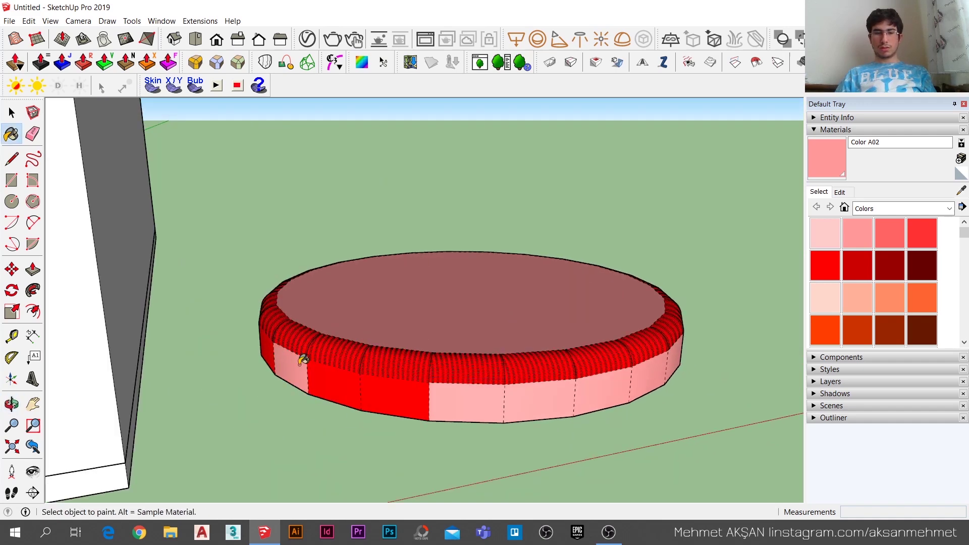
{"action": "left_click", "coordinate": [343, 386]}
{"action": "left_click", "coordinate": [413, 386]}
{"action": "mouse_move", "coordinate": [303, 385]}
{"action": "middle_mouse_down"}
{"action": "mouse_move", "coordinate": [402, 400]}
{"action": "mouse_move", "coordinate": [335, 404]}
{"action": "mouse_move", "coordinate": [247, 343]}
{"action": "middle_mouse_up"}
{"action": "left_click", "coordinate": [316, 361]}
{"action": "scroll", "coordinate": [215, 356], "scroll_direction": "down", "scroll_amount": 4}
{"action": "scroll", "coordinate": [213, 355], "scroll_direction": "down", "scroll_amount": 2}
{"action": "key", "text": "space"}
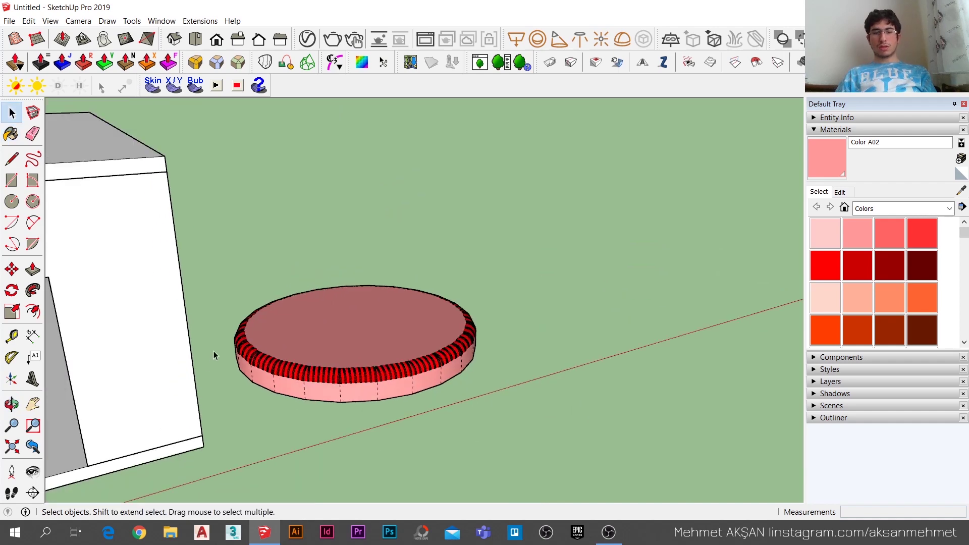
{"action": "left_click", "coordinate": [50, 21]}
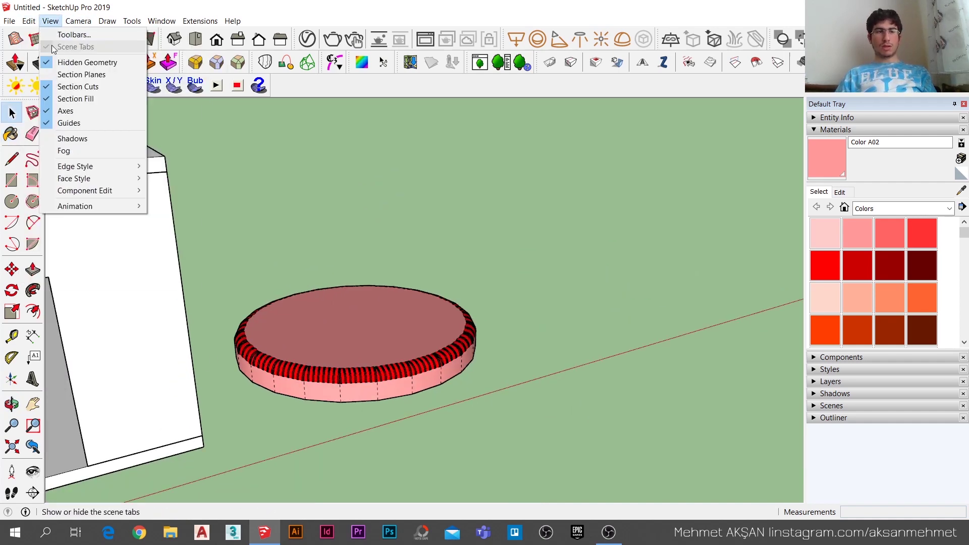
{"action": "left_click", "coordinate": [55, 61]}
{"action": "mouse_move", "coordinate": [496, 264]}
{"action": "middle_mouse_down"}
{"action": "mouse_move", "coordinate": [460, 300]}
{"action": "mouse_move", "coordinate": [665, 425]}
{"action": "middle_mouse_up"}
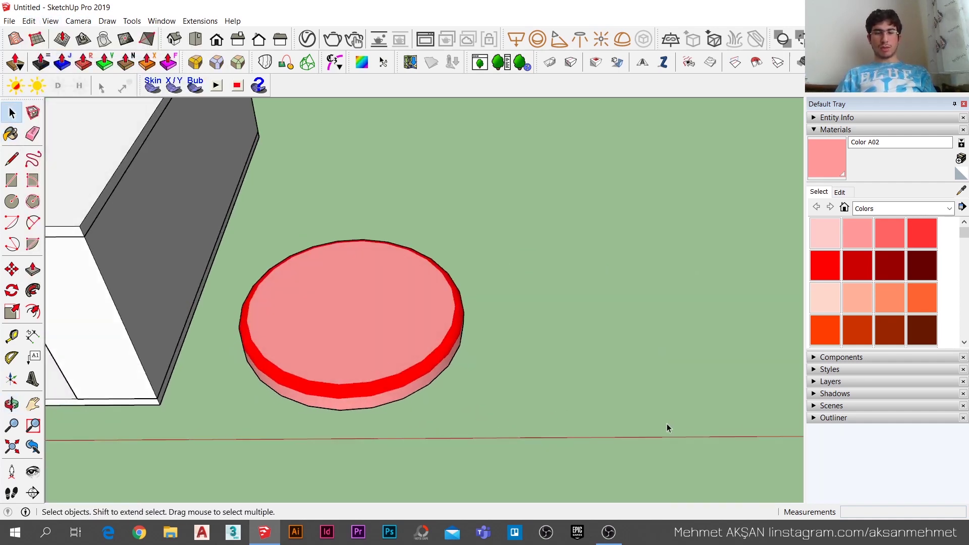
{"action": "scroll", "coordinate": [354, 385], "scroll_direction": "up", "scroll_amount": 3}
{"action": "scroll", "coordinate": [353, 381], "scroll_direction": "up", "scroll_amount": 2}
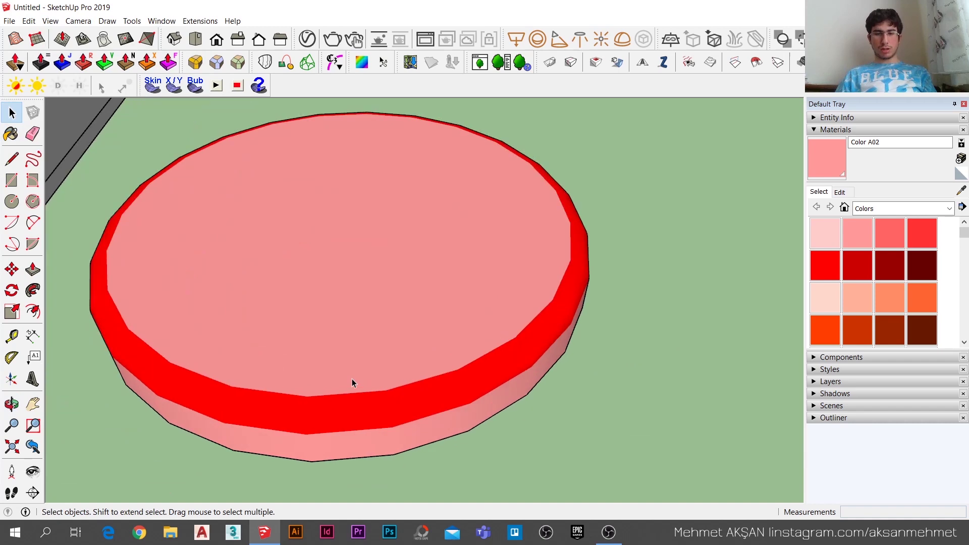
{"action": "left_click", "coordinate": [51, 20]}
{"action": "left_click", "coordinate": [113, 63]}
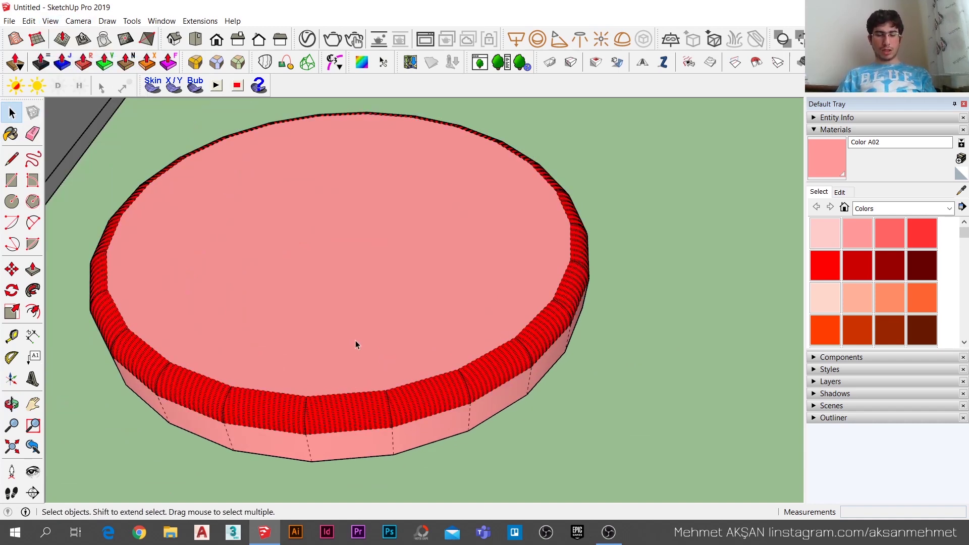
{"action": "key", "text": "l"}
{"action": "scroll", "coordinate": [281, 400], "scroll_direction": "up", "scroll_amount": 3}
{"action": "scroll", "coordinate": [352, 394], "scroll_direction": "up", "scroll_amount": 3}
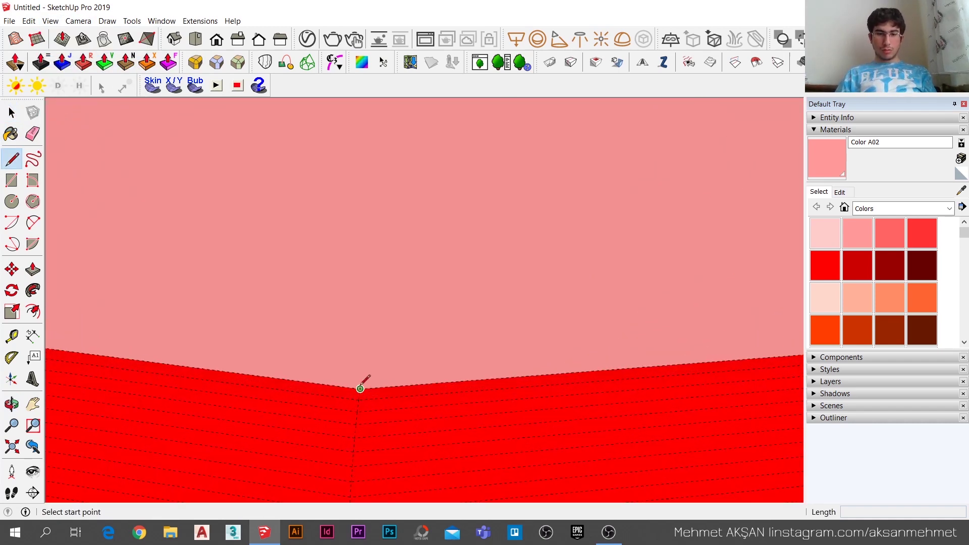
Draw lines from two front rim vertices to an apex on the top face, forming a triangle.
{"action": "left_click", "coordinate": [360, 389]}
{"action": "scroll", "coordinate": [493, 342], "scroll_direction": "down", "scroll_amount": 2}
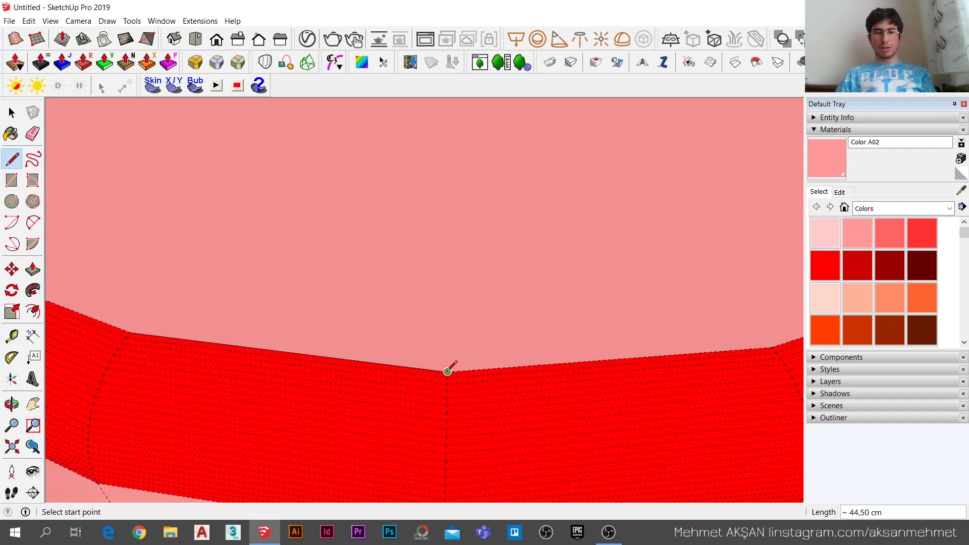
{"action": "left_click", "coordinate": [447, 371]}
{"action": "left_click", "coordinate": [771, 346]}
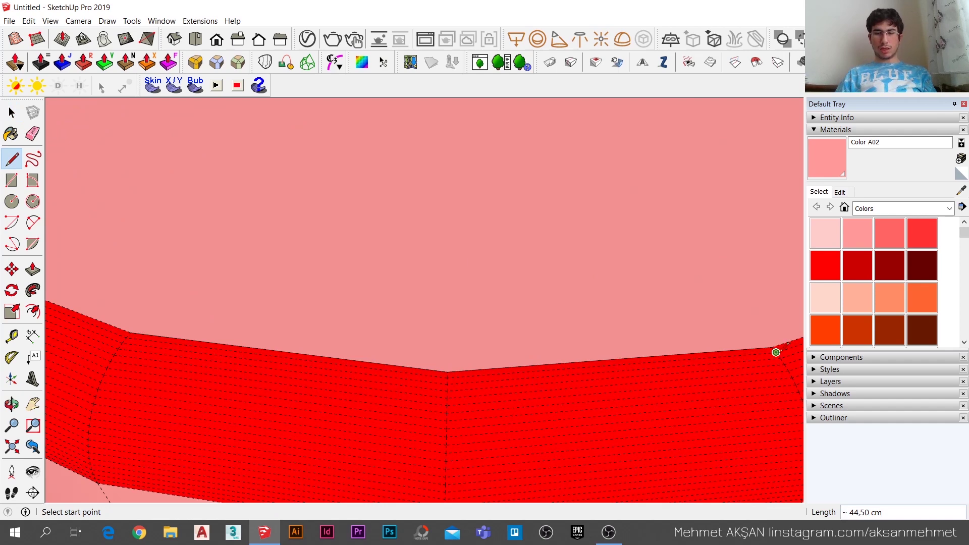
{"action": "left_click", "coordinate": [771, 347]}
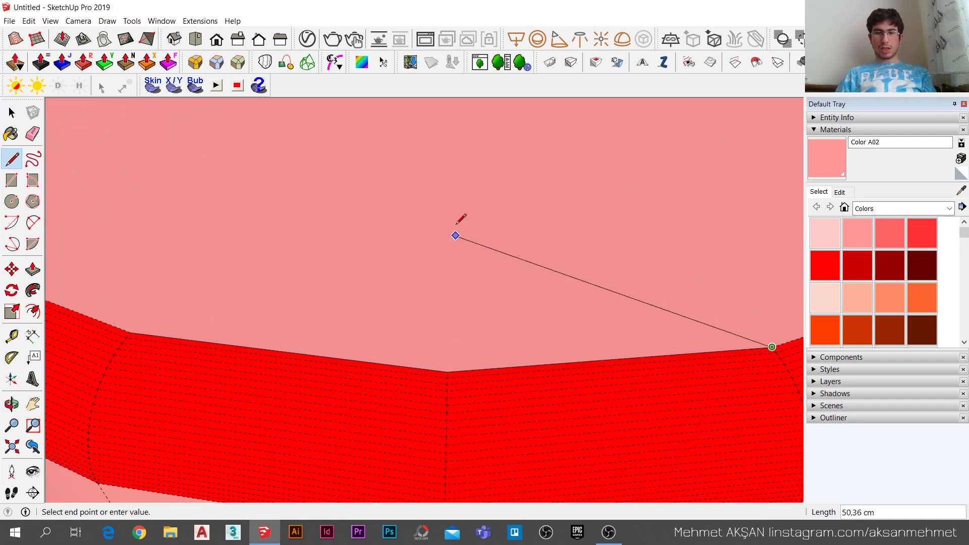
{"action": "left_click", "coordinate": [463, 221]}
{"action": "left_click", "coordinate": [125, 322]}
{"action": "scroll", "coordinate": [207, 255], "scroll_direction": "down", "scroll_amount": 3}
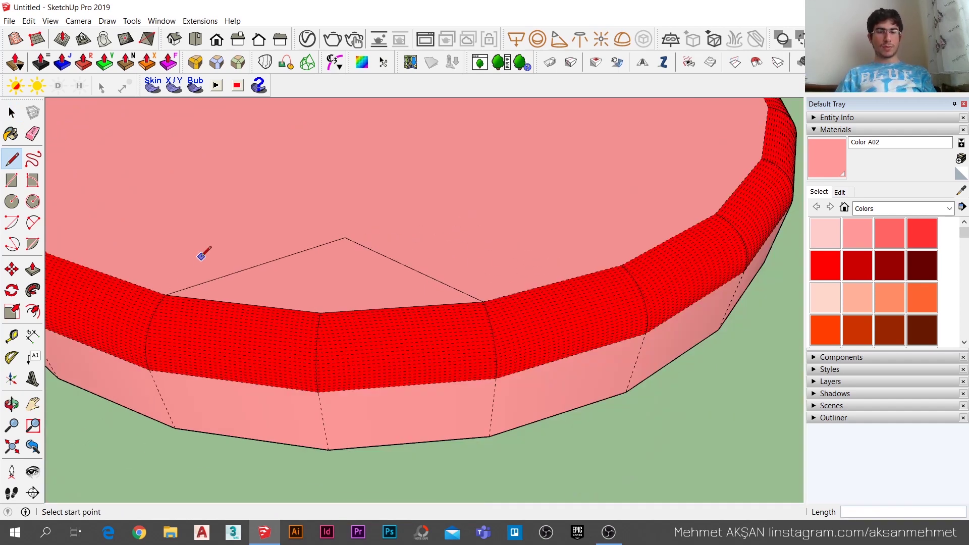
{"action": "key", "text": "space"}
Push/Pull the triangle upward into a wedge block.
{"action": "key", "text": "p"}
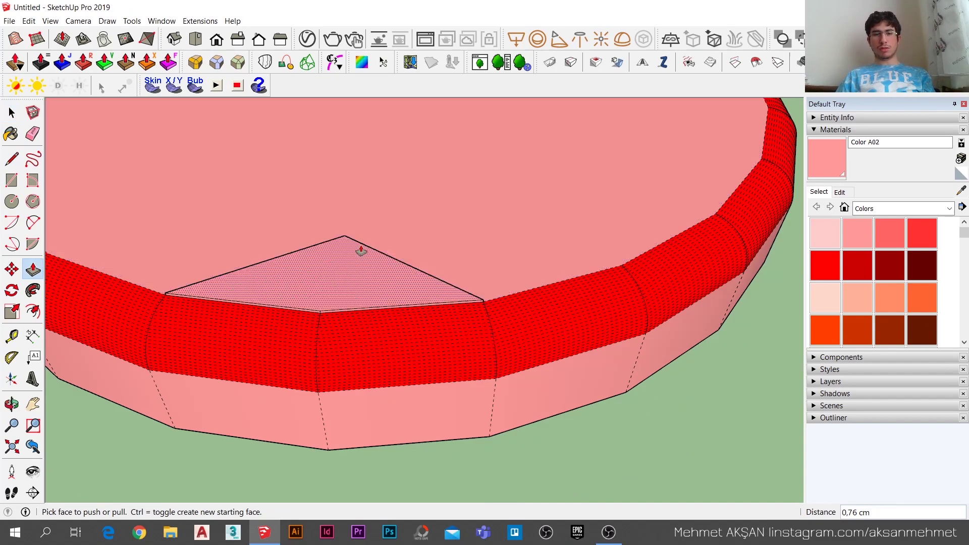
{"action": "left_click", "coordinate": [359, 264]}
{"action": "left_click", "coordinate": [342, 190]}
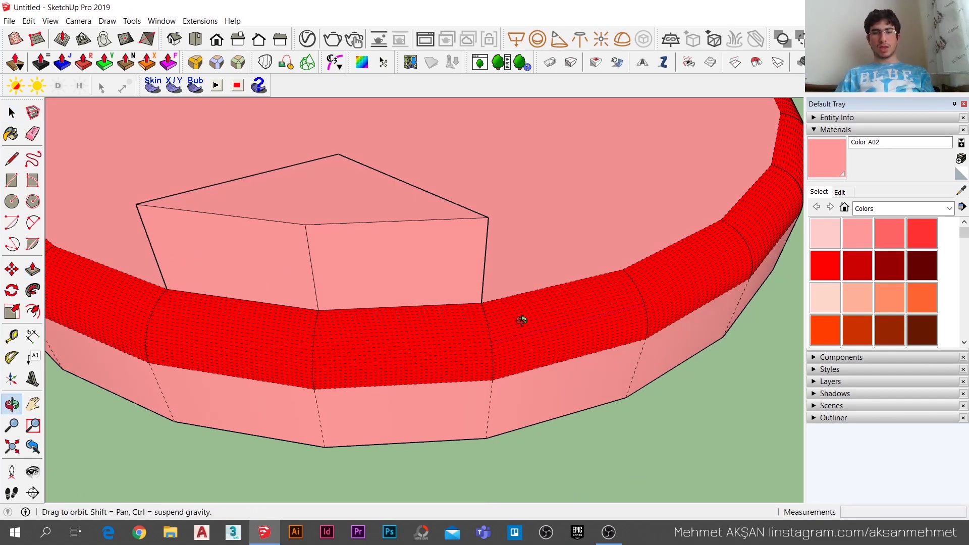
Pull a strip of the red band outward into a protruding slab.
{"action": "middle_click_drag", "start_coordinate": [524, 320], "coordinate": [351, 278]}
{"action": "scroll", "coordinate": [535, 316], "scroll_direction": "up", "scroll_amount": 4}
{"action": "scroll", "coordinate": [498, 350], "scroll_direction": "up", "scroll_amount": 3}
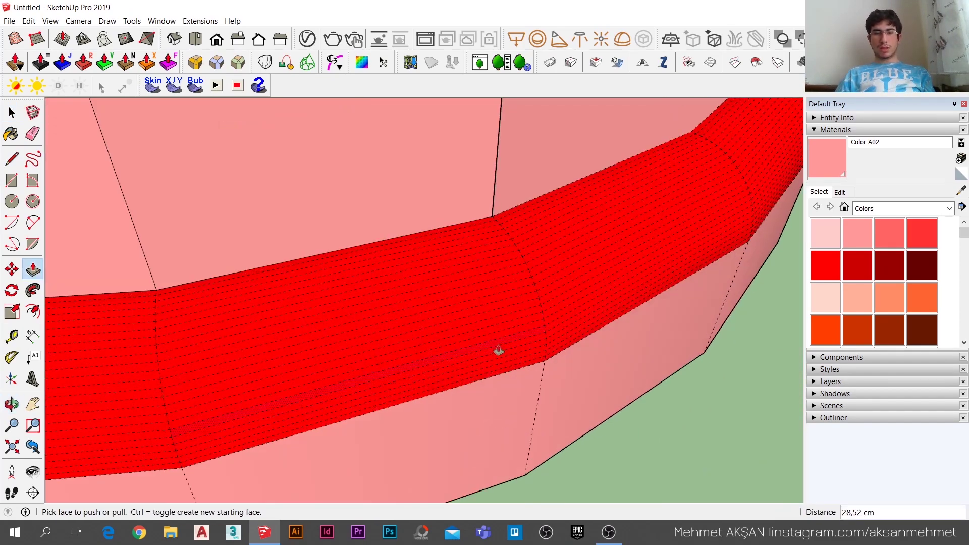
{"action": "scroll", "coordinate": [512, 320], "scroll_direction": "up", "scroll_amount": 2}
{"action": "left_click", "coordinate": [512, 319]}
{"action": "scroll", "coordinate": [676, 286], "scroll_direction": "down", "scroll_amount": 4}
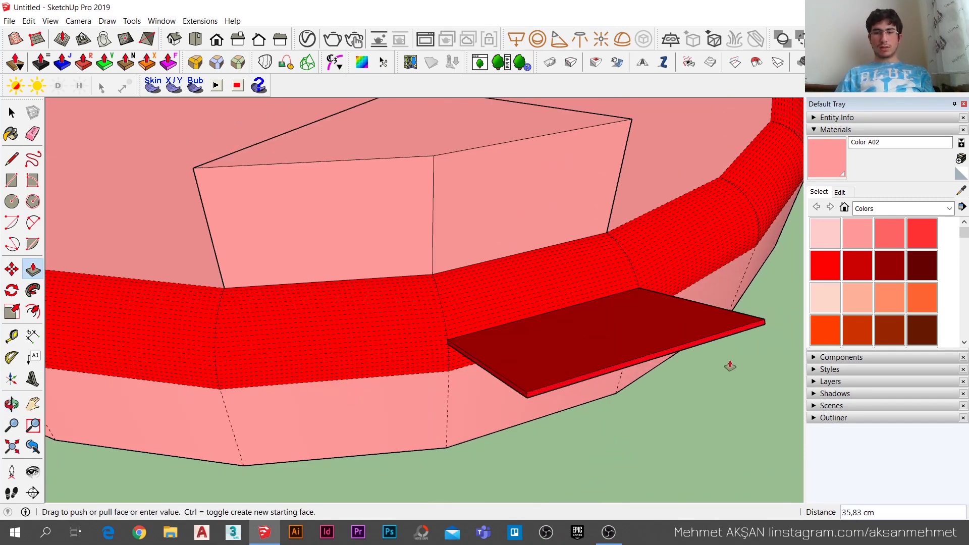
{"action": "left_click", "coordinate": [729, 363]}
Push another band strip 9,83 cm inward to form a recessed groove.
{"action": "mouse_move", "coordinate": [335, 424]}
{"action": "middle_mouse_down"}
{"action": "mouse_move", "coordinate": [375, 356]}
{"action": "mouse_move", "coordinate": [594, 281]}
{"action": "middle_mouse_up"}
{"action": "scroll", "coordinate": [467, 301], "scroll_direction": "up", "scroll_amount": 3}
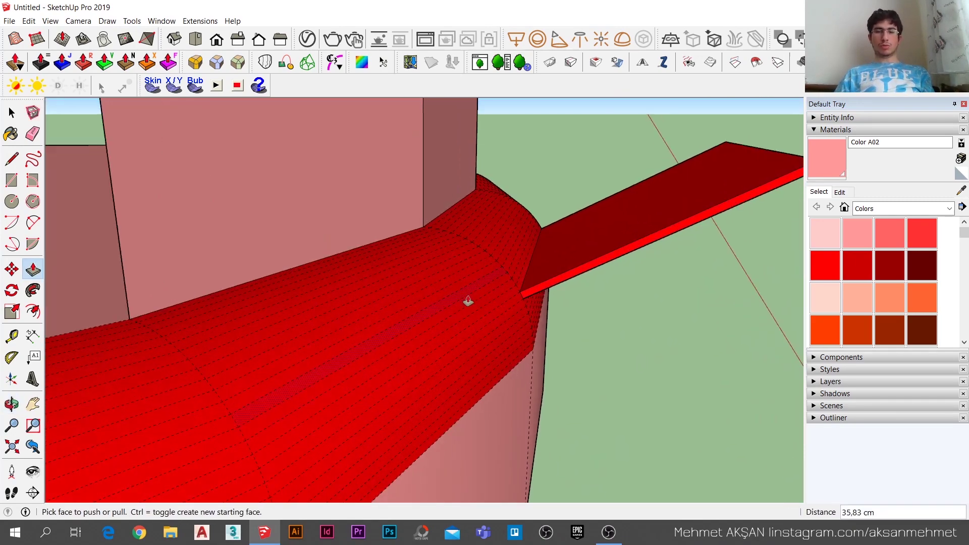
{"action": "scroll", "coordinate": [473, 286], "scroll_direction": "up", "scroll_amount": 2}
{"action": "left_click", "coordinate": [473, 285]}
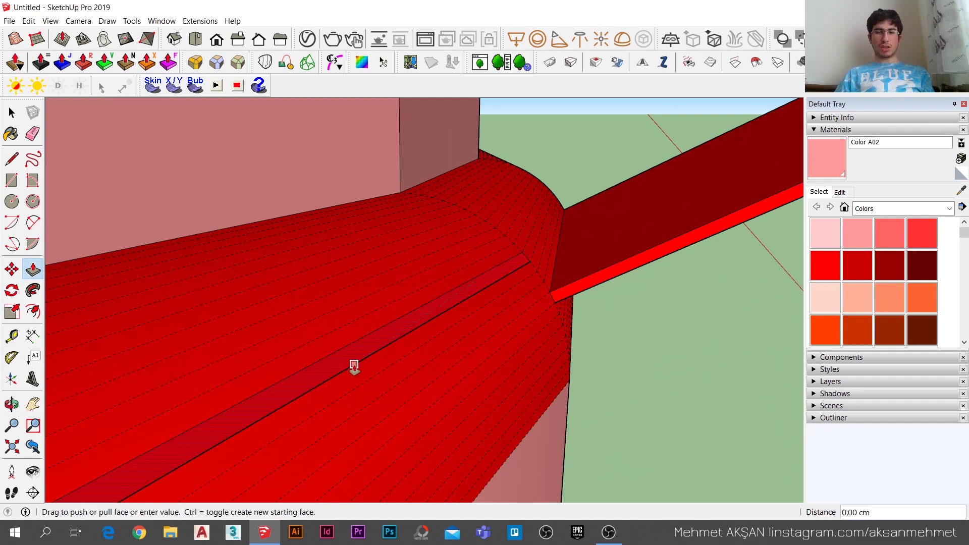
{"action": "left_click", "coordinate": [385, 328]}
{"action": "mouse_move", "coordinate": [388, 327]}
{"action": "middle_mouse_down"}
{"action": "mouse_move", "coordinate": [513, 238]}
{"action": "mouse_move", "coordinate": [504, 255]}
{"action": "mouse_move", "coordinate": [284, 301]}
{"action": "middle_mouse_up"}
{"action": "scroll", "coordinate": [359, 280], "scroll_direction": "down", "scroll_amount": 5}
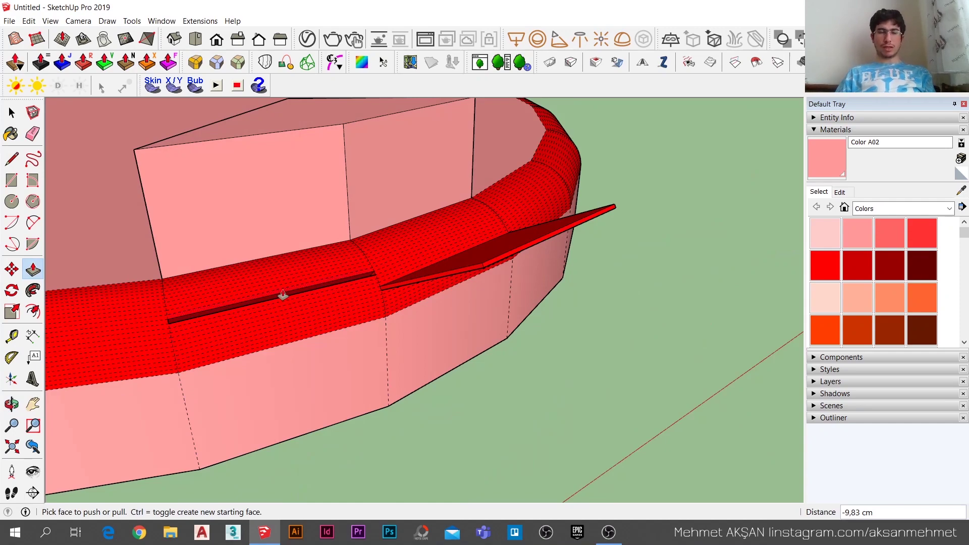
{"action": "scroll", "coordinate": [283, 288], "scroll_direction": "down", "scroll_amount": 3}
{"action": "scroll", "coordinate": [298, 242], "scroll_direction": "up", "scroll_amount": 1}
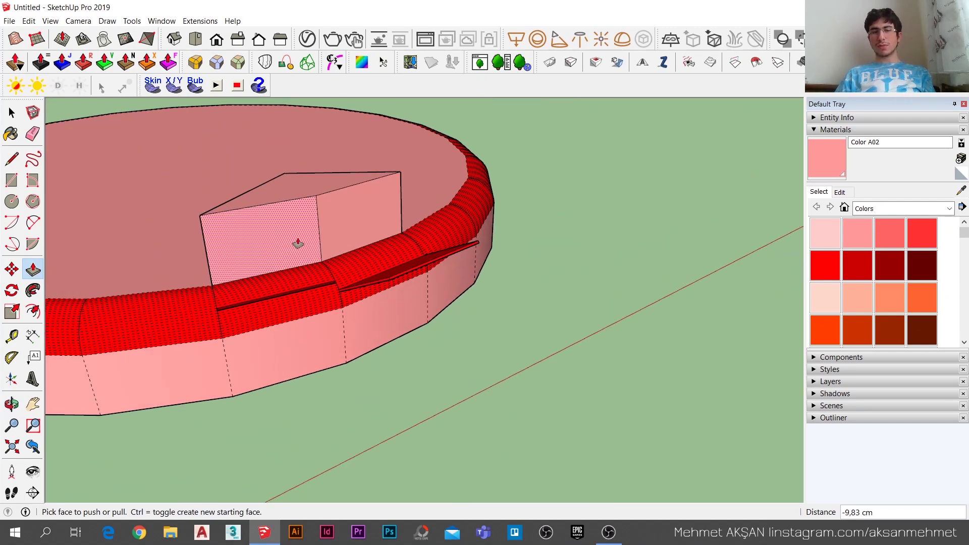
{"action": "scroll", "coordinate": [298, 242], "scroll_direction": "up", "scroll_amount": 2}
{"action": "scroll", "coordinate": [298, 244], "scroll_direction": "up", "scroll_amount": 2}
{"action": "scroll", "coordinate": [298, 244], "scroll_direction": "down", "scroll_amount": 3}
{"action": "mouse_move", "coordinate": [480, 173]}
{"action": "middle_mouse_down"}
{"action": "mouse_move", "coordinate": [409, 264]}
{"action": "mouse_move", "coordinate": [188, 335]}
{"action": "mouse_move", "coordinate": [229, 316]}
{"action": "middle_mouse_up"}
{"action": "scroll", "coordinate": [187, 335], "scroll_direction": "down", "scroll_amount": 2}
{"action": "scroll", "coordinate": [187, 335], "scroll_direction": "down", "scroll_amount": 2}
{"action": "scroll", "coordinate": [231, 316], "scroll_direction": "up", "scroll_amount": 3}
{"action": "scroll", "coordinate": [231, 315], "scroll_direction": "up", "scroll_amount": 1}
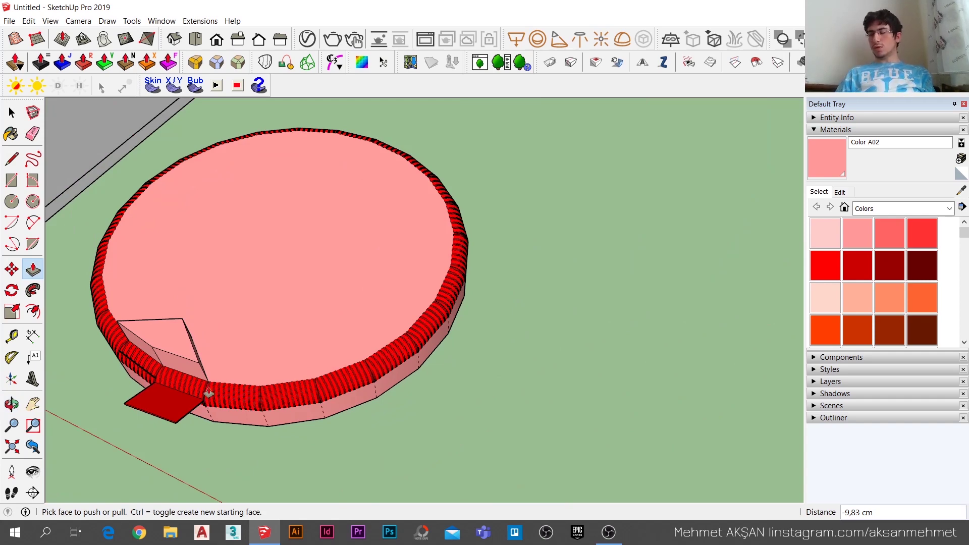
{"action": "scroll", "coordinate": [155, 378], "scroll_direction": "up", "scroll_amount": 3}
{"action": "scroll", "coordinate": [154, 378], "scroll_direction": "up", "scroll_amount": 2}
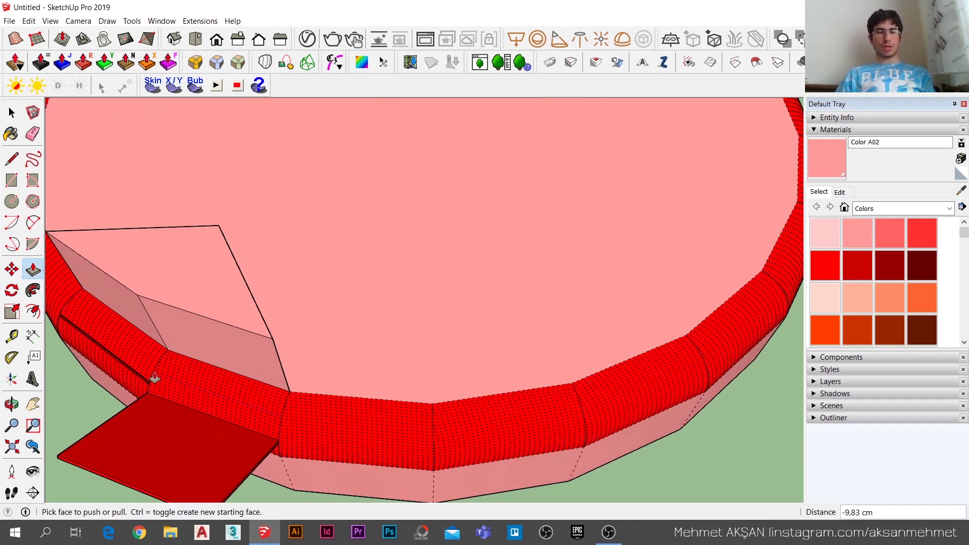
{"action": "scroll", "coordinate": [164, 366], "scroll_direction": "down", "scroll_amount": 3}
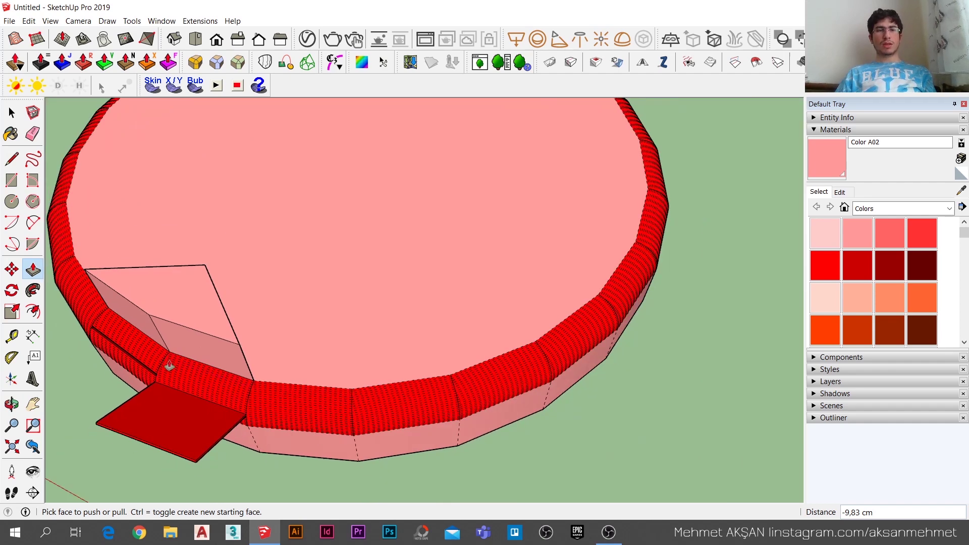
{"action": "left_click", "coordinate": [47, 21]}
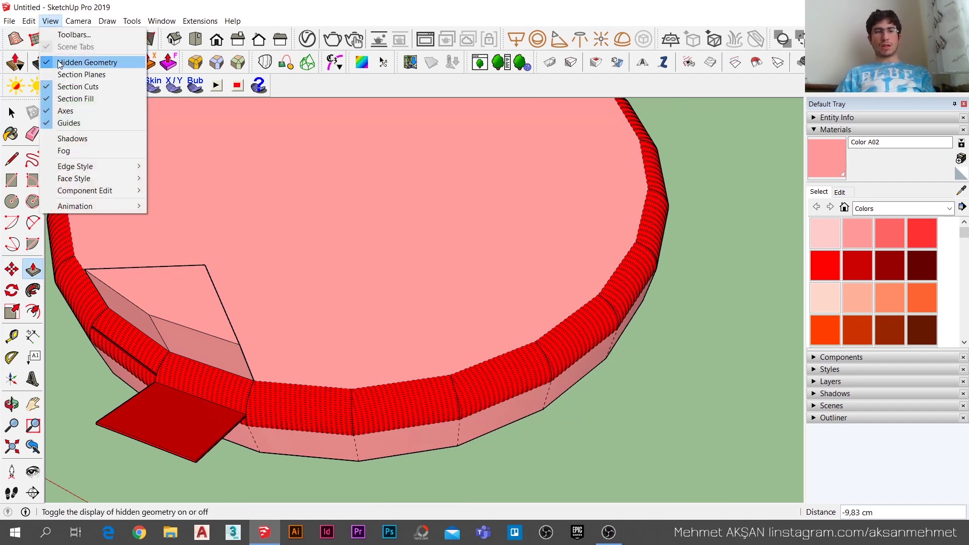
{"action": "left_click", "coordinate": [437, 338]}
{"action": "key", "text": "space"}
{"action": "scroll", "coordinate": [494, 302], "scroll_direction": "down", "scroll_amount": 5}
{"action": "scroll", "coordinate": [454, 353], "scroll_direction": "down", "scroll_amount": 2}
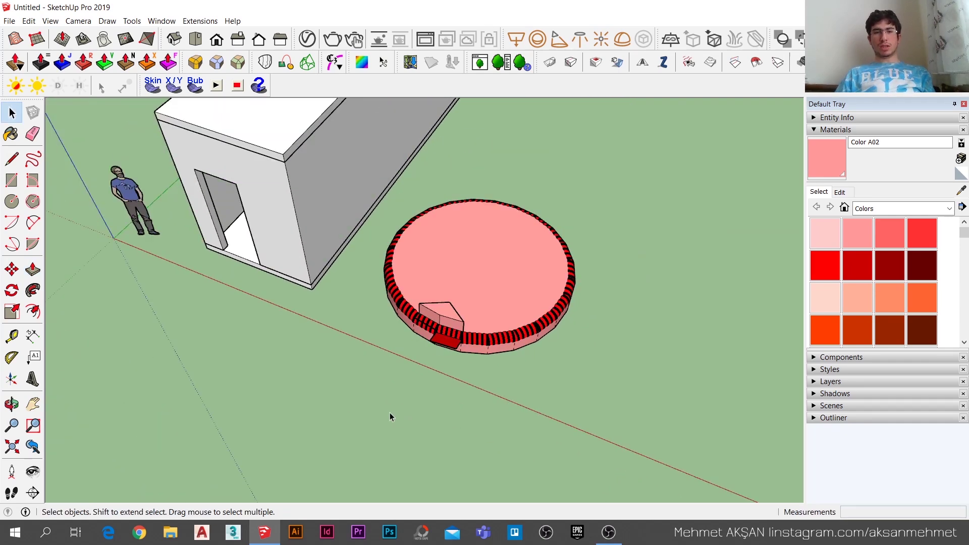
{"action": "scroll", "coordinate": [264, 308], "scroll_direction": "down", "scroll_amount": 2}
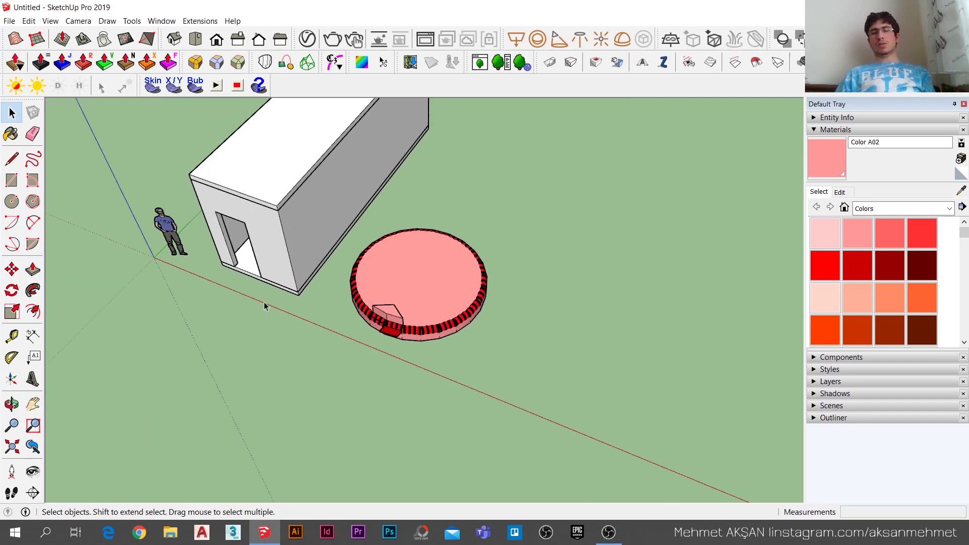
{"action": "scroll", "coordinate": [364, 301], "scroll_direction": "up", "scroll_amount": 2}
{"action": "scroll", "coordinate": [364, 302], "scroll_direction": "up", "scroll_amount": 4}
{"action": "scroll", "coordinate": [364, 301], "scroll_direction": "down", "scroll_amount": 3}
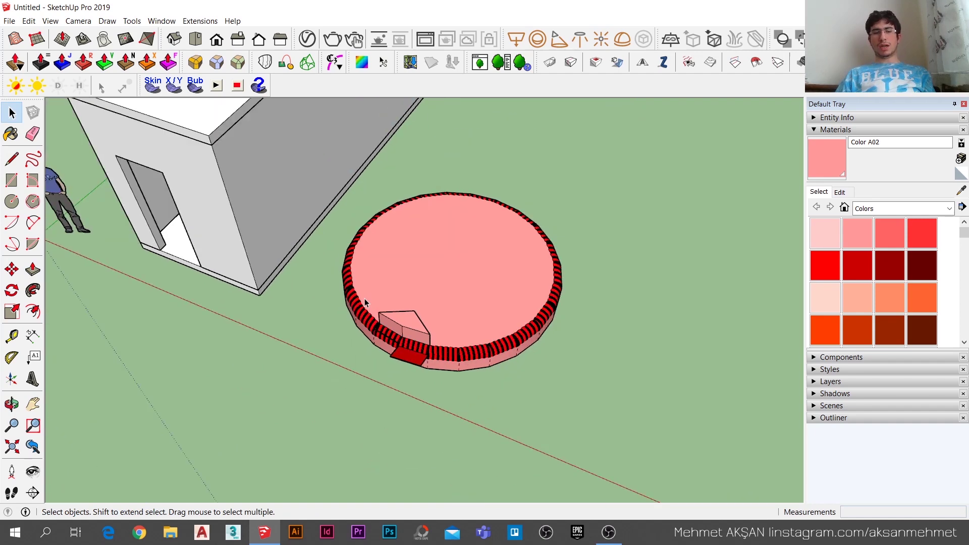
{"action": "scroll", "coordinate": [364, 302], "scroll_direction": "down", "scroll_amount": 1}
{"action": "scroll", "coordinate": [365, 302], "scroll_direction": "up", "scroll_amount": 2}
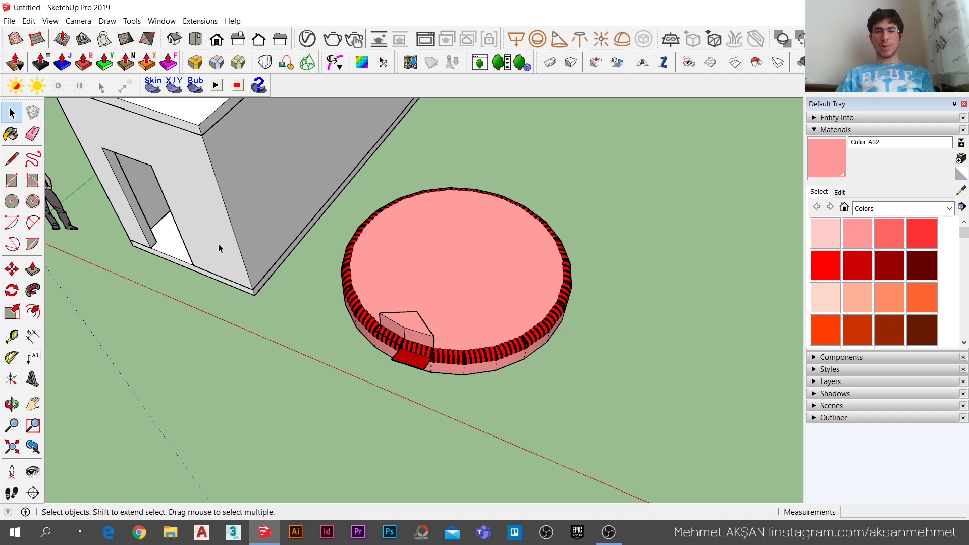
{"action": "middle_click_drag", "start_coordinate": [415, 367], "coordinate": [434, 353]}
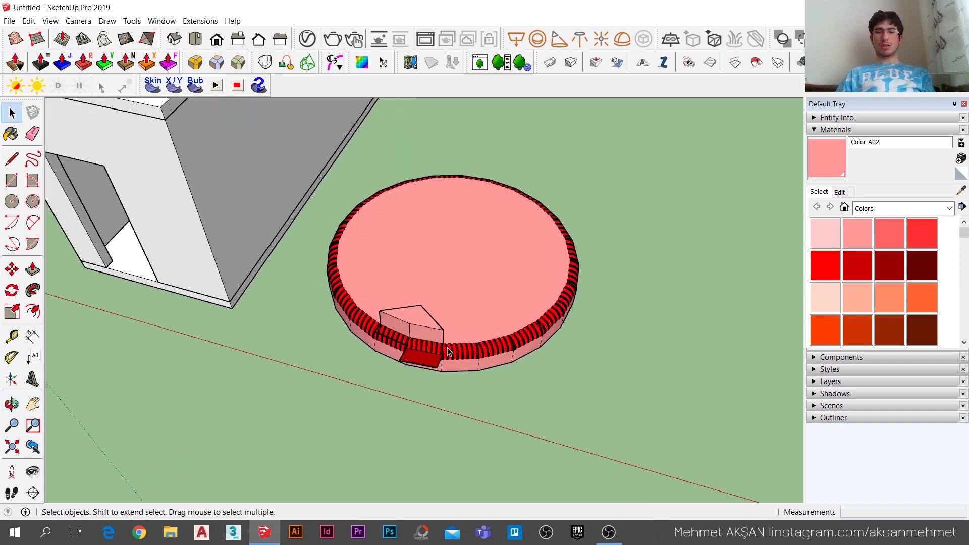
{"action": "scroll", "coordinate": [444, 341], "scroll_direction": "up", "scroll_amount": 4}
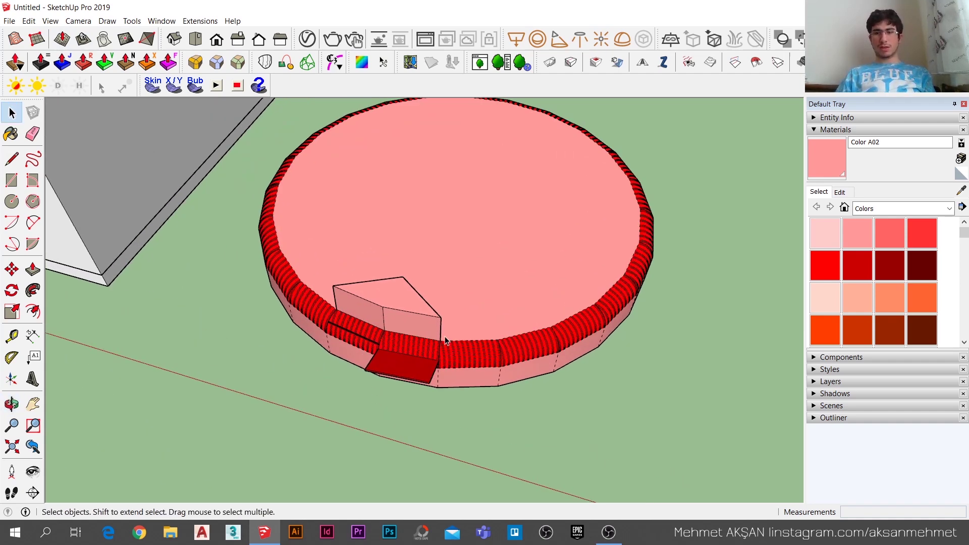